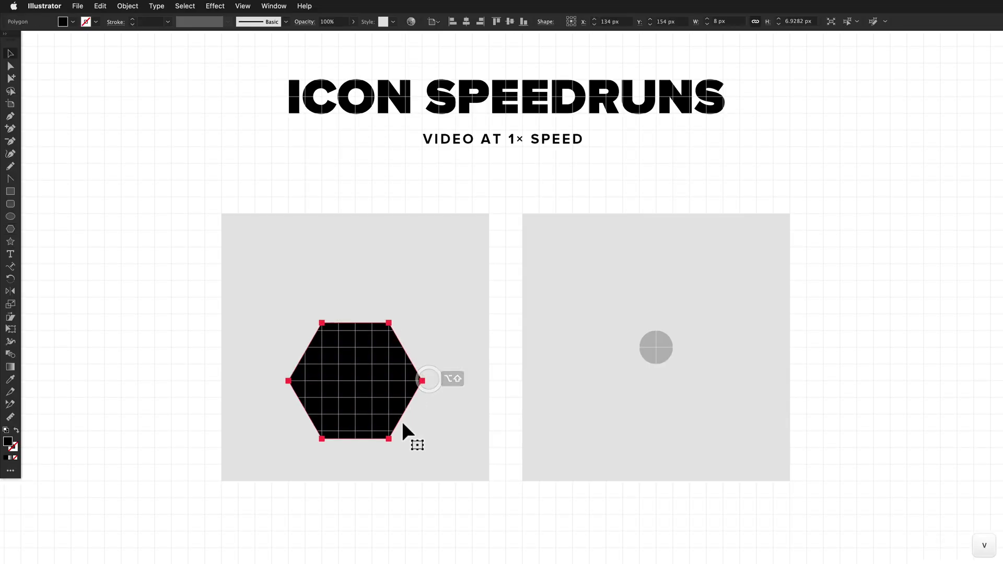
# Copy the hexagon upward, average its top corners into one peak, and round that peak
pyautogui.moveTo(389, 438); pyautogui.dragTo(307, 314)
pyautogui.press('a')
pyautogui.press('s')
pyautogui.press('a')
pyautogui.moveTo(274, 225); pyautogui.dragTo(452, 188)
pyautogui.press('super+alt+j')
pyautogui.press('Return')
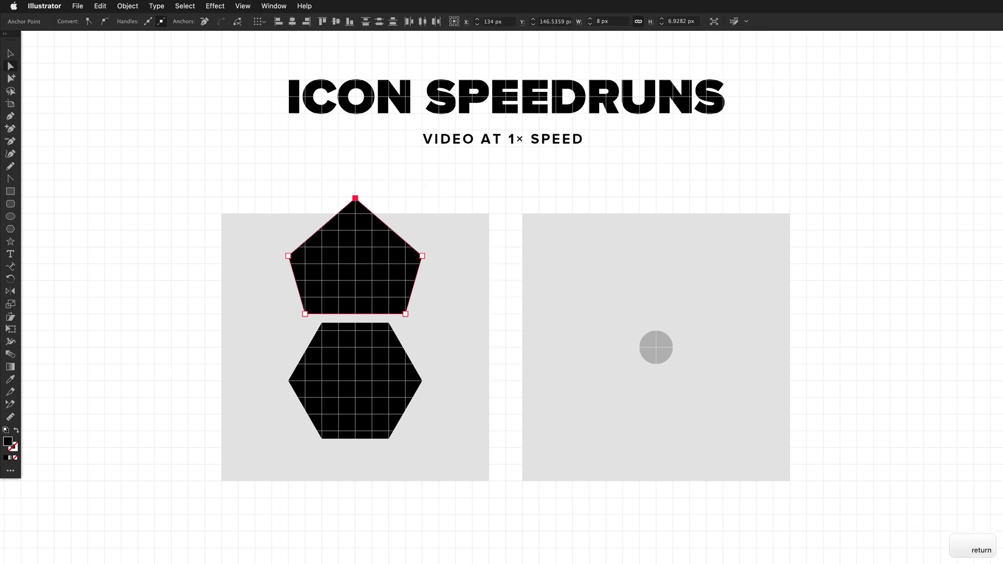
pyautogui.moveTo(356, 206); pyautogui.dragTo(336, 419)
# Stretch the lower hexagon's bottom into a narrow tail with inward-curving sides
pyautogui.click(336, 413)
pyautogui.press('super+alt+a')
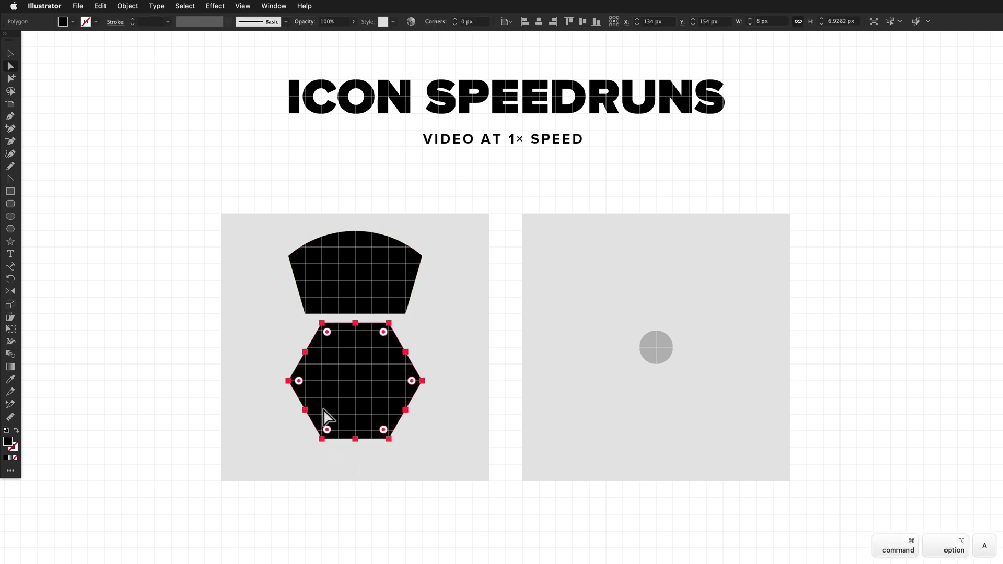
pyautogui.press('s')
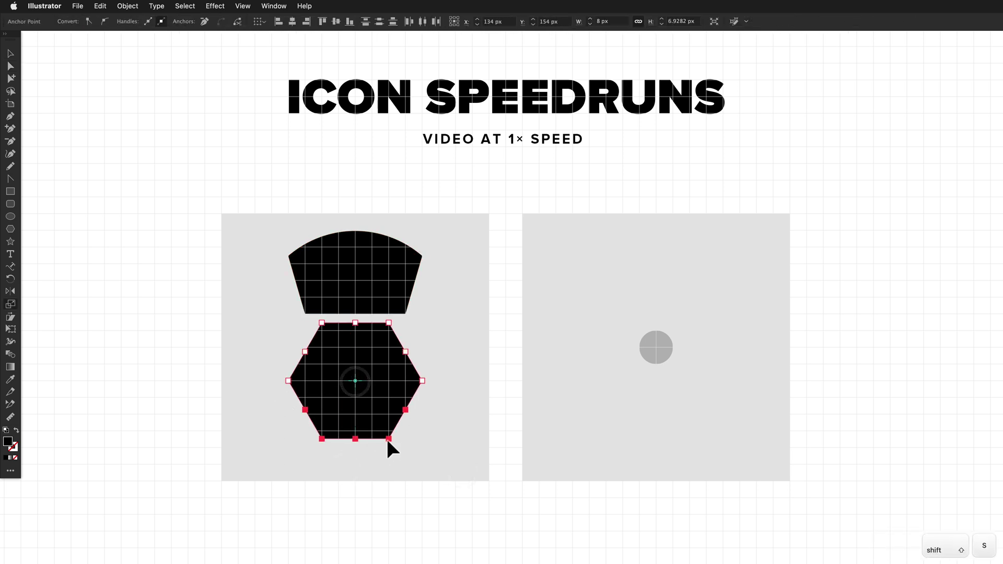
pyautogui.moveTo(390, 465); pyautogui.dragTo(369, 477)
pyautogui.press('a')
pyautogui.moveTo(332, 422); pyautogui.dragTo(159, 516)
# Draw a visible slit line from below the nib tip up to its centre
pyautogui.press('p')
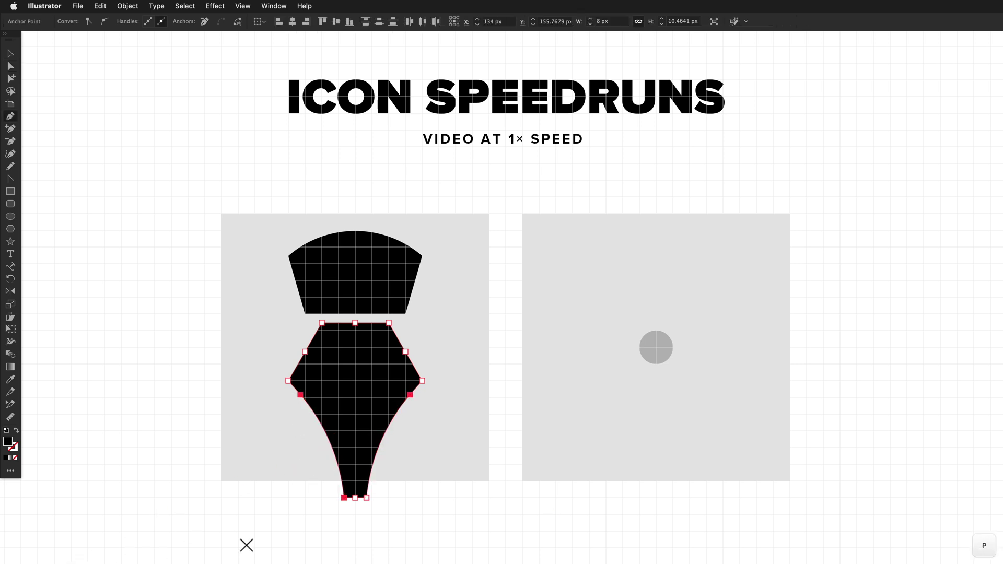
pyautogui.click(355, 515)
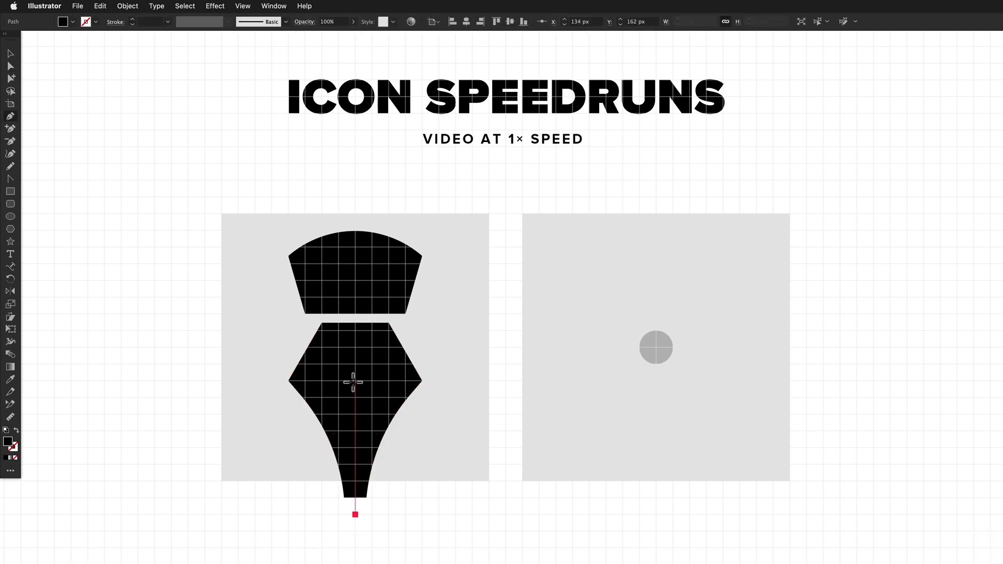
pyautogui.click(355, 381)
pyautogui.press('super+shift+bracketright')
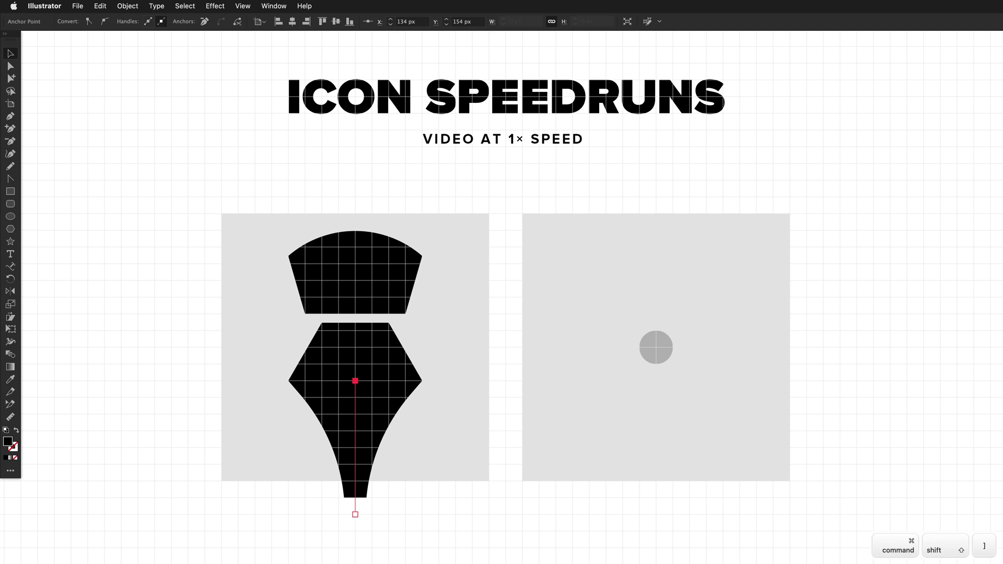
pyautogui.hotkey('shift', 'x')
# Add a small circle at the slit's top and punch the slit and hole out with Minus Front
pyautogui.press('l')
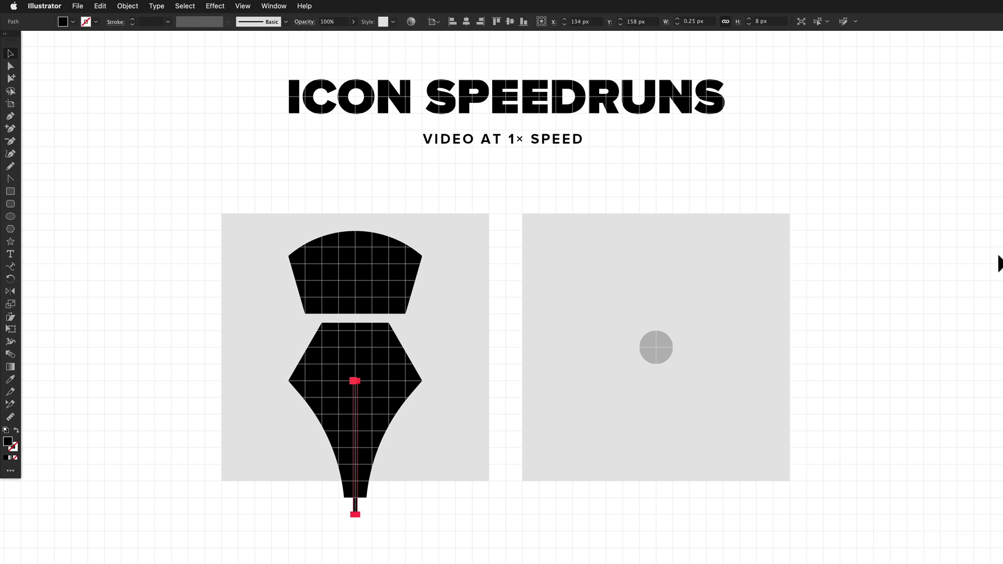
pyautogui.moveTo(339, 365); pyautogui.dragTo(356, 381)
pyautogui.press('v')
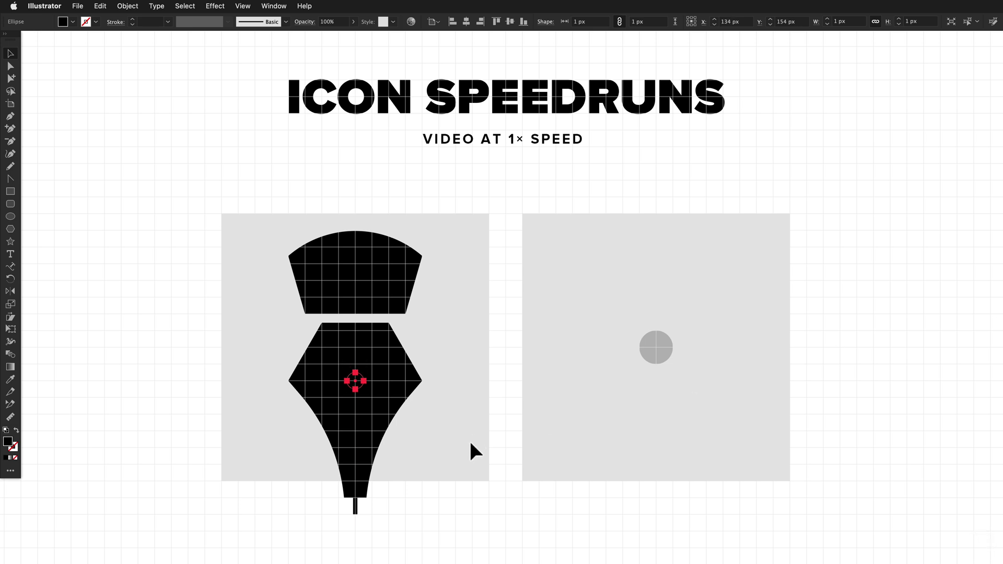
pyautogui.moveTo(472, 453); pyautogui.dragTo(280, 352)
pyautogui.press('super+minus')
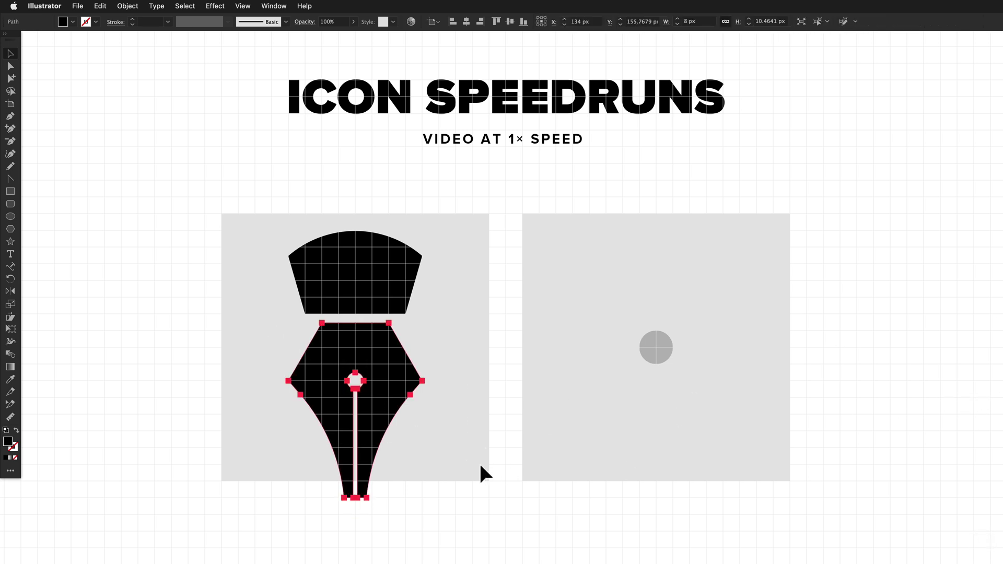
# Rotate the cap and nib together about 45° clockwise
pyautogui.moveTo(482, 470); pyautogui.dragTo(285, 246)
pyautogui.press('r')
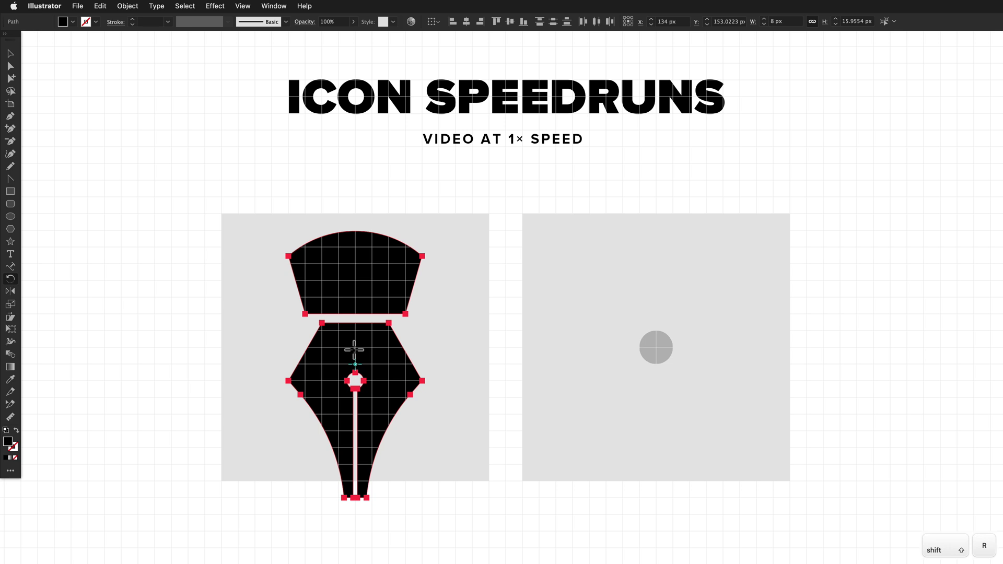
pyautogui.moveTo(489, 293); pyautogui.dragTo(491, 412)
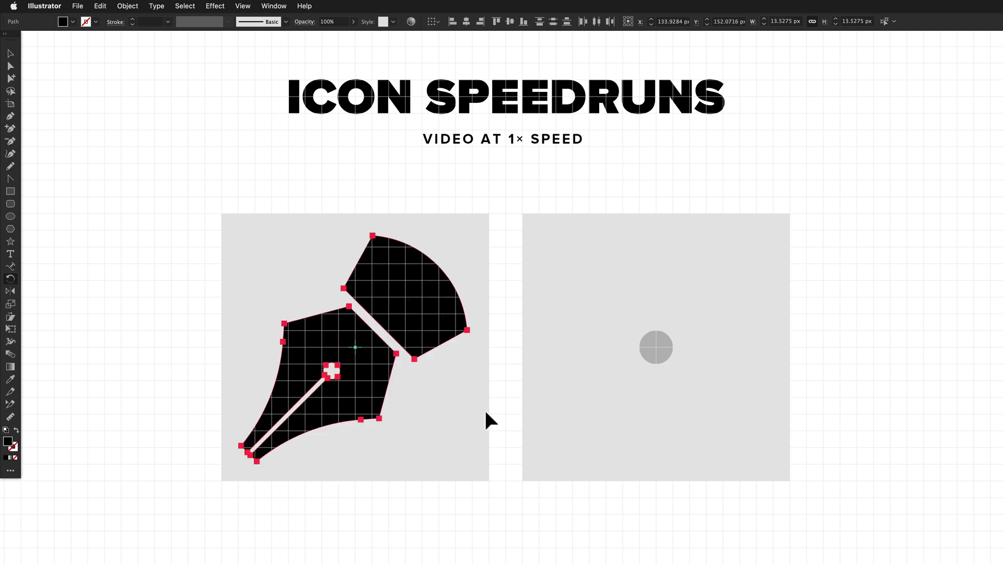
# Draw a large black-stroked ellipse ring centred between the artboards
pyautogui.press('super+shift+a')
pyautogui.press('e')
pyautogui.moveTo(489, 351); pyautogui.dragTo(657, 488)
pyautogui.hotkey('shift', 'x')
# Cut the ring's top and left parts, repeat into widening ridges, and rotate a copy around the centre
pyautogui.press('a')
pyautogui.moveTo(582, 415); pyautogui.dragTo(265, 146)
pyautogui.press('super+x')
pyautogui.press('super+d')
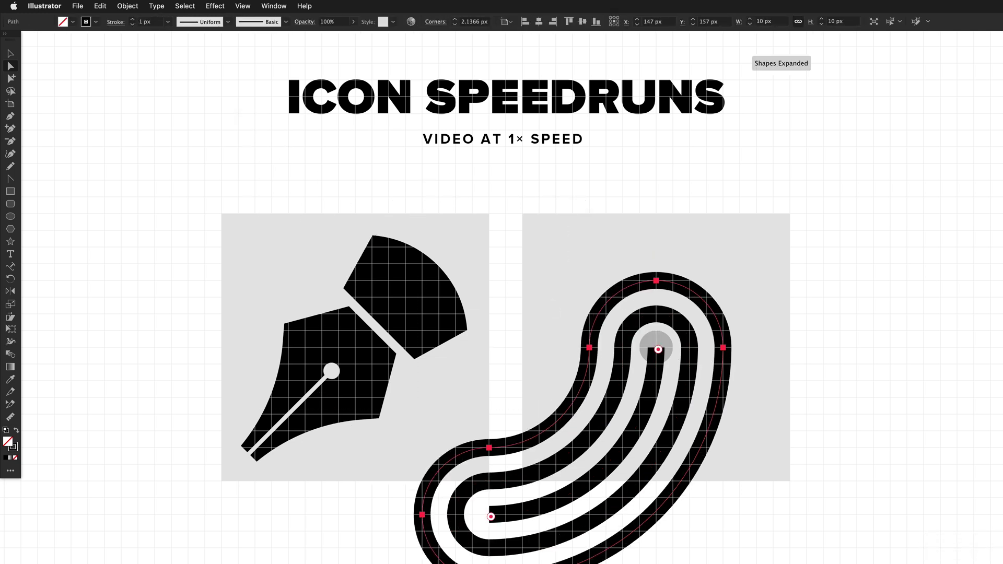
pyautogui.press('r')
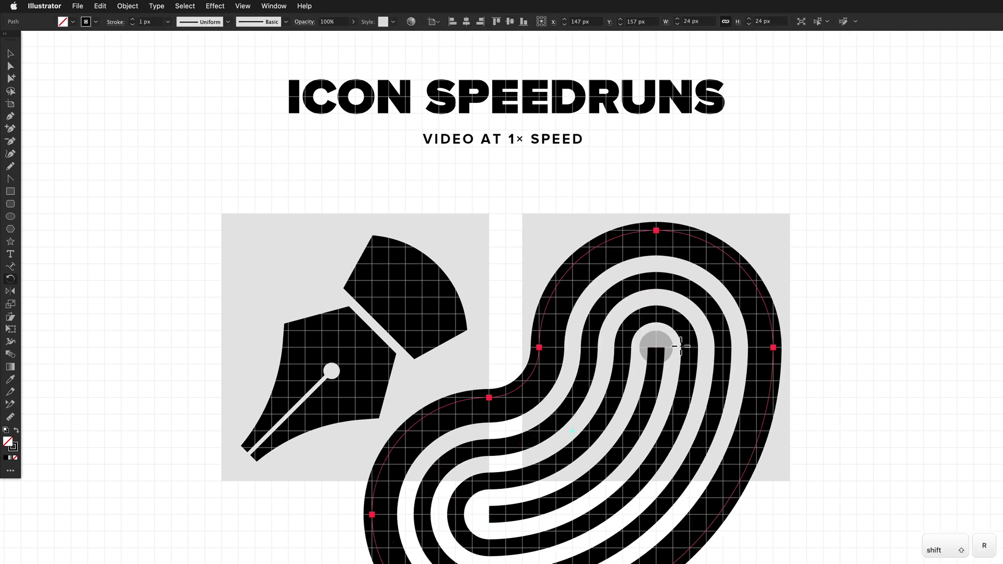
pyautogui.moveTo(764, 195); pyautogui.dragTo(650, 448)
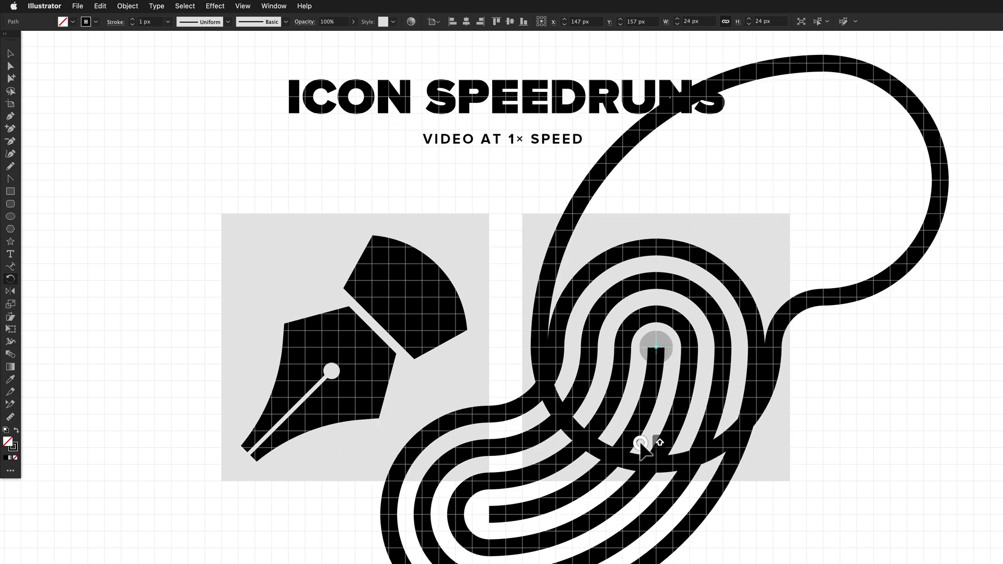
# Ungroup the fingerprint curves and cut away the parts outside the artboard
pyautogui.press('v')
pyautogui.click(760, 443)
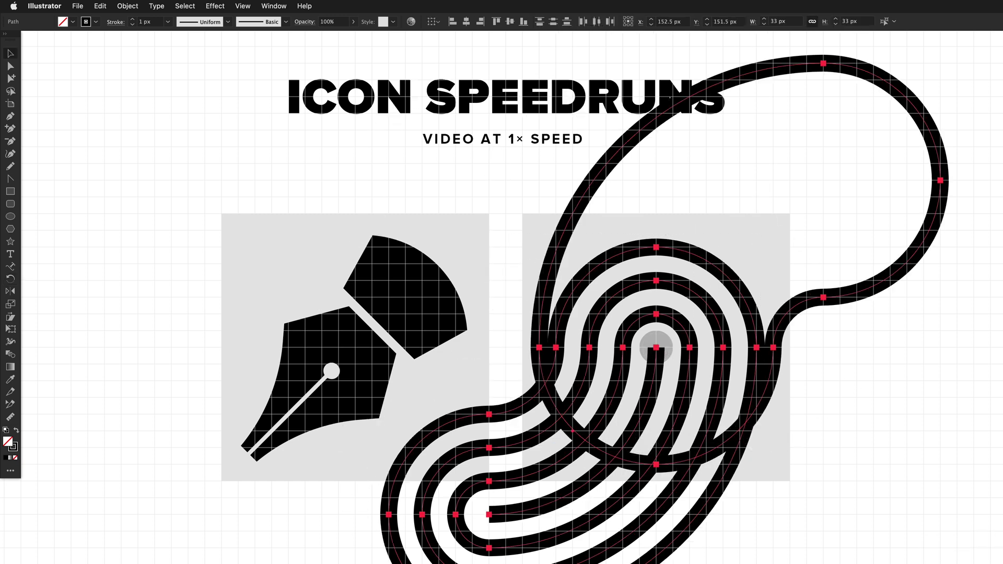
pyautogui.press('super+shift+g')
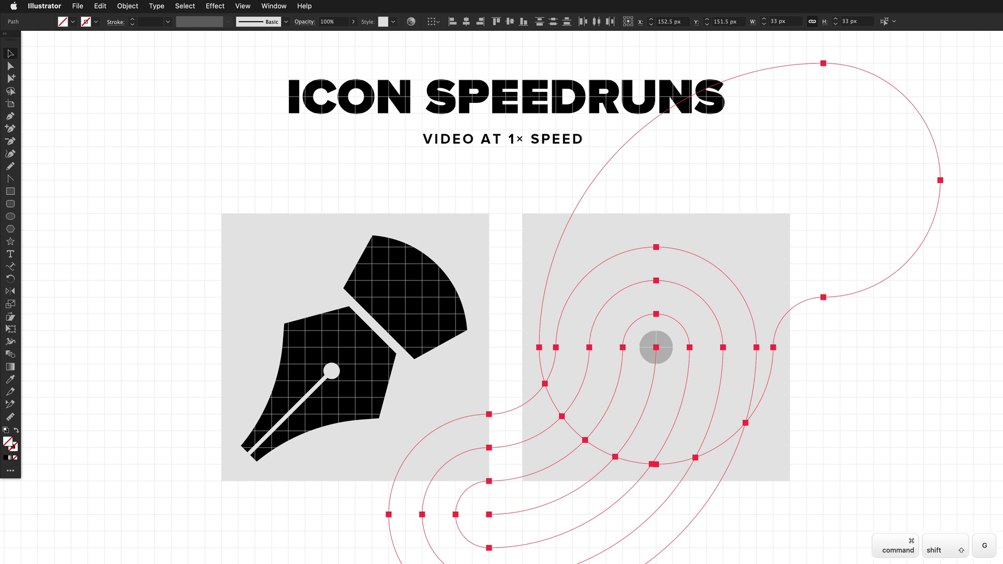
pyautogui.keyDown('shift'); pyautogui.click(635, 407); pyautogui.keyUp('shift')
pyautogui.press('super+x')
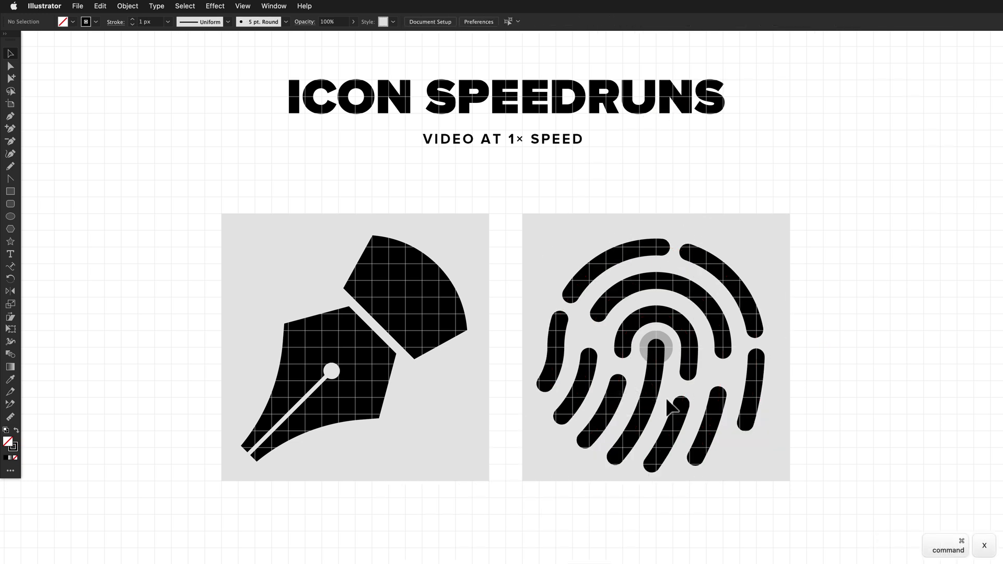
# Split two ridges with the Scissors tool, at the lower right and the left side
pyautogui.press('c')
pyautogui.click(717, 397)
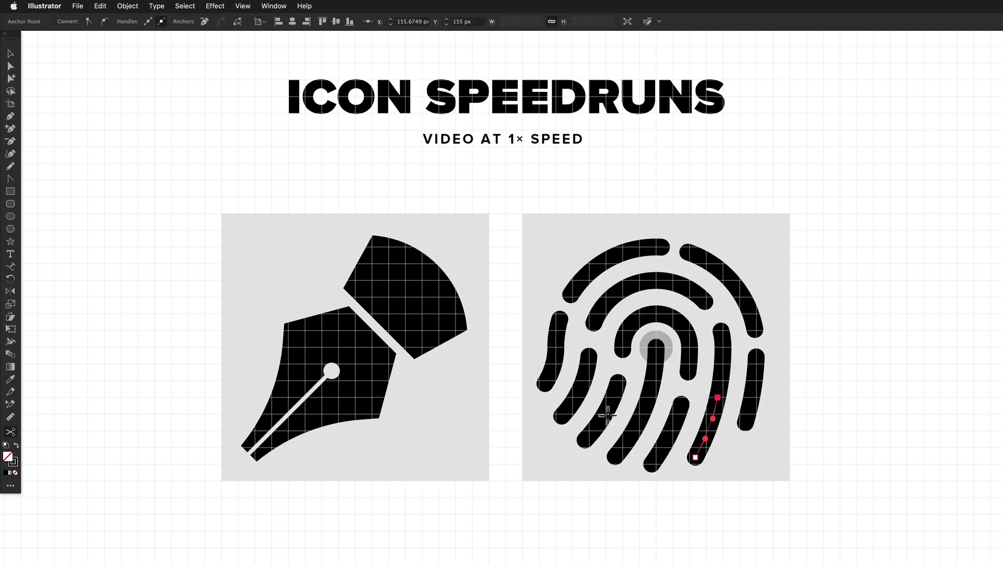
pyautogui.click(595, 424)
pyautogui.press('v')
pyautogui.click(557, 457)
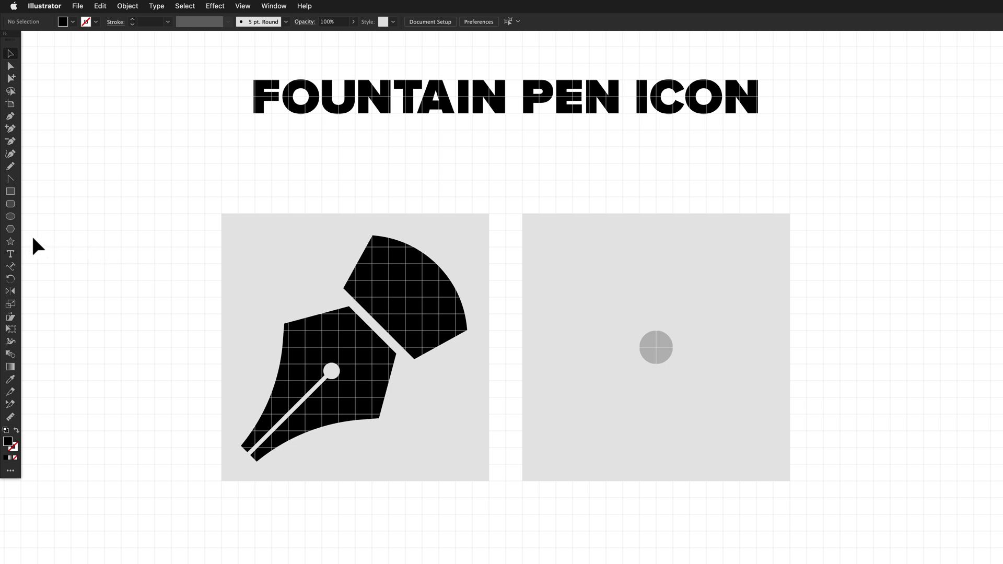
# Draw a test six-sided polygon on the right artboard, then delete it
pyautogui.click(10, 230)
pyautogui.moveTo(573, 282); pyautogui.dragTo(639, 314)
pyautogui.press('Down')
pyautogui.press('Down')
pyautogui.press('Down')
pyautogui.press('Up')
pyautogui.press('Up')
pyautogui.press('Up')
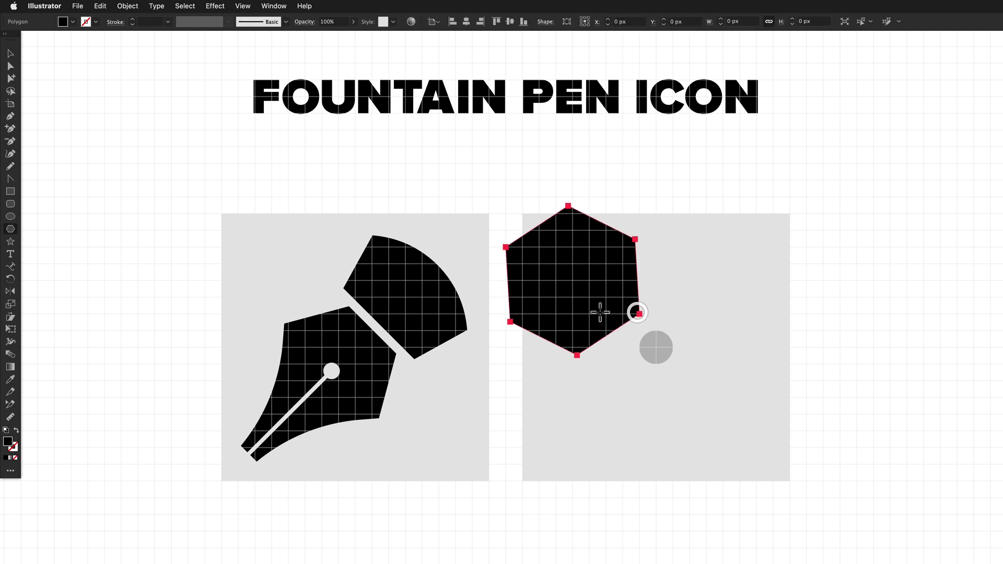
pyautogui.press('Delete')
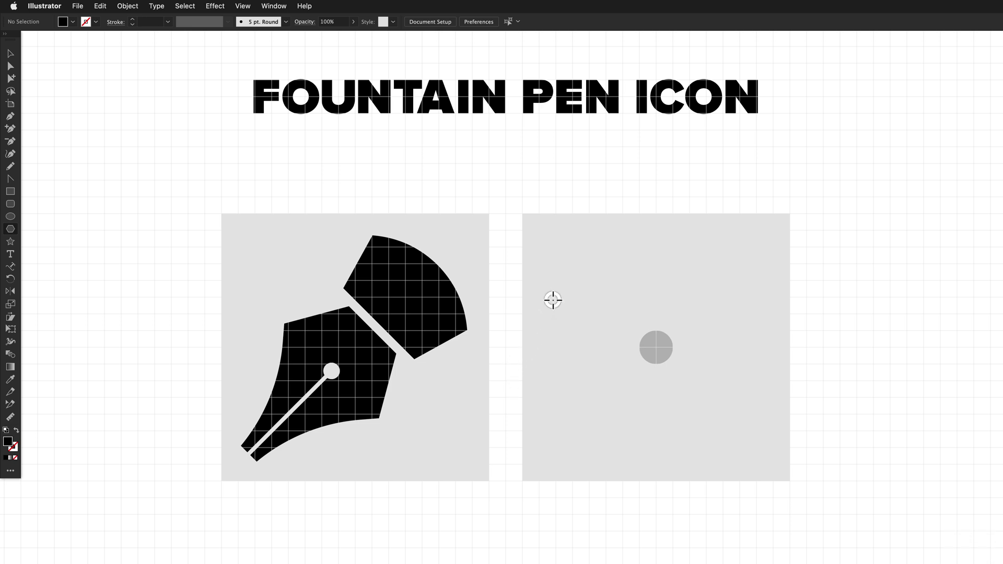
# Cancel the Polygon dialog and draw a hexagon in the lower right of the artboard
pyautogui.click(552, 299)
pyautogui.moveTo(669, 301); pyautogui.dragTo(484, 287)
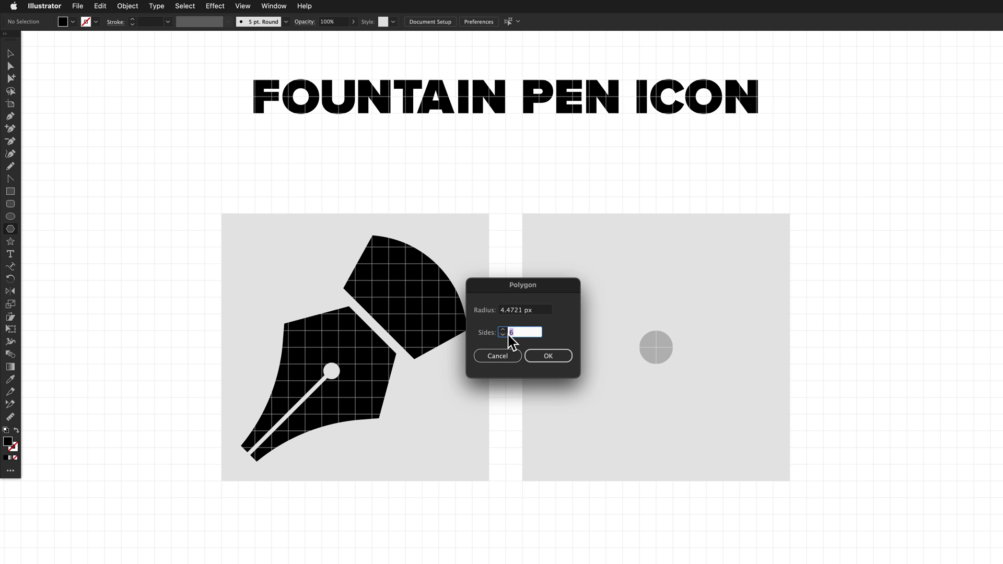
pyautogui.click(505, 357)
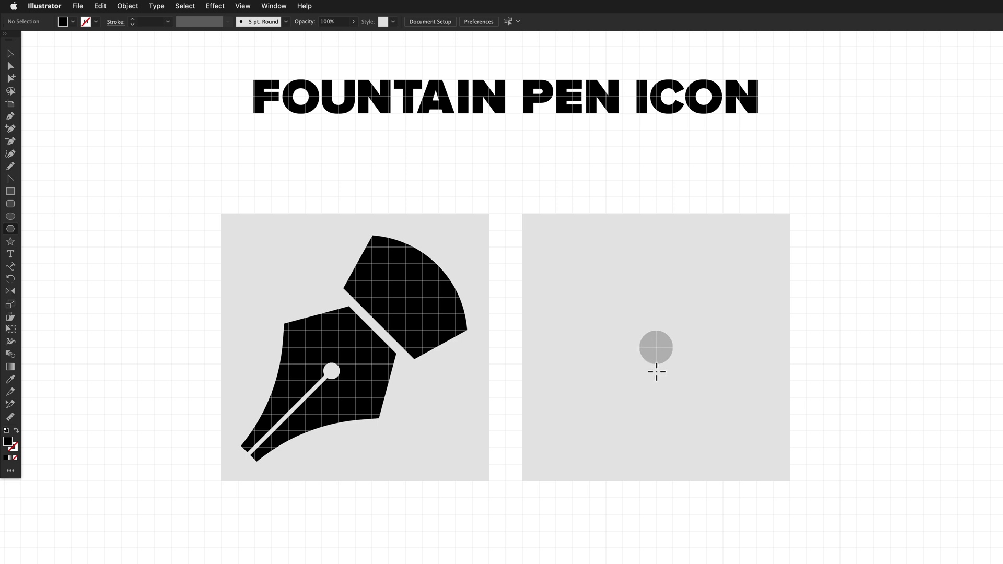
pyautogui.moveTo(655, 375); pyautogui.dragTo(662, 379)
pyautogui.hotkey('ctrl', 'z')
pyautogui.moveTo(655, 381); pyautogui.dragTo(717, 381)
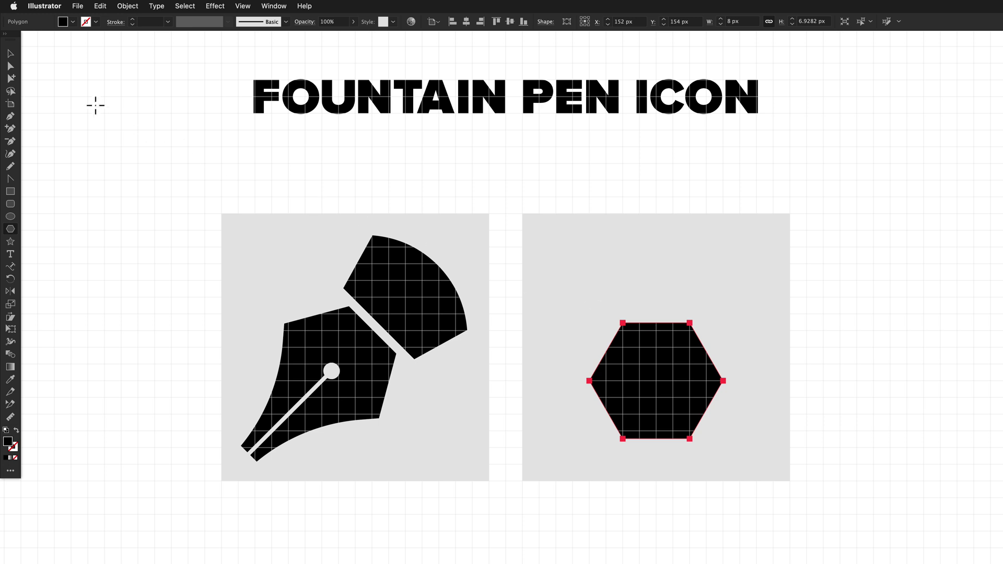
# Alt+Shift-drag the hexagon straight up to place a copy above it
pyautogui.click(10, 53)
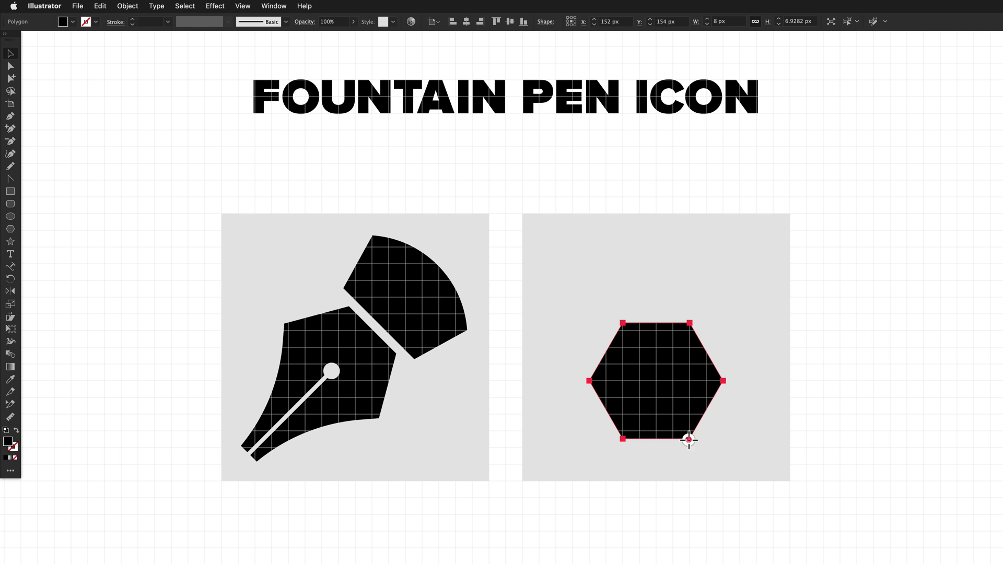
pyautogui.moveTo(688, 438); pyautogui.dragTo(691, 316)
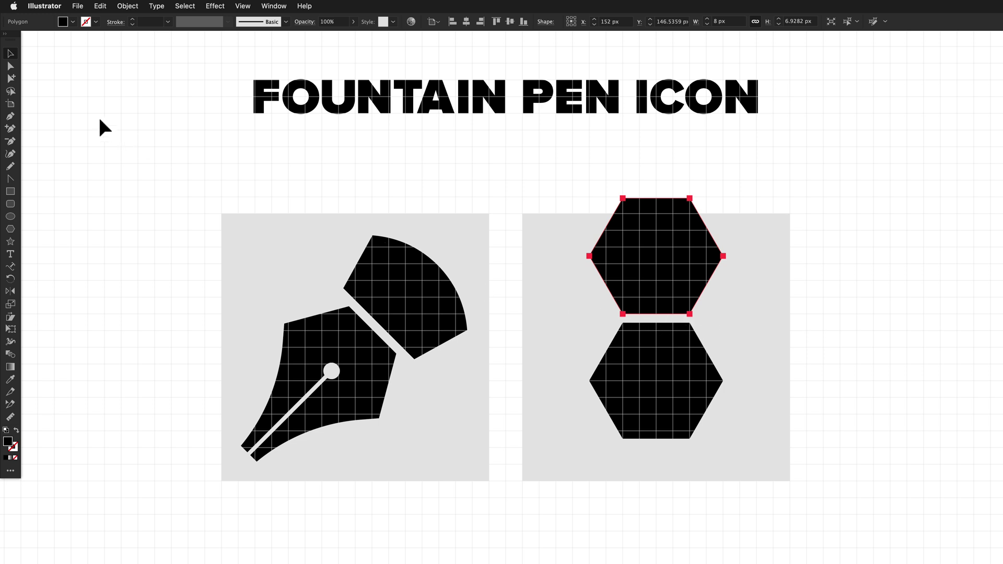
# Scale the upper hexagon's two bottom corners outward so its bottom edge flares
pyautogui.click(11, 66)
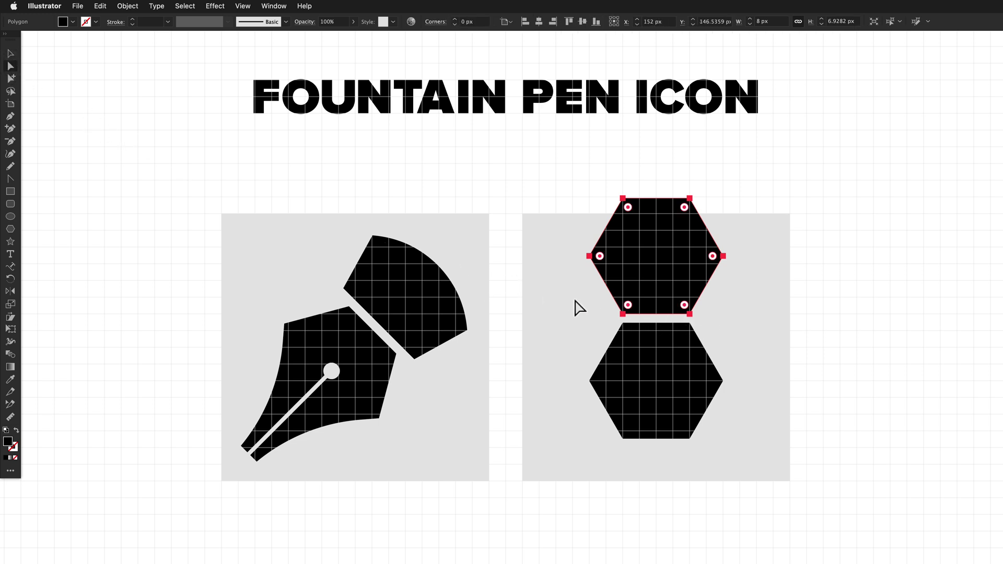
pyautogui.moveTo(583, 301); pyautogui.dragTo(712, 320)
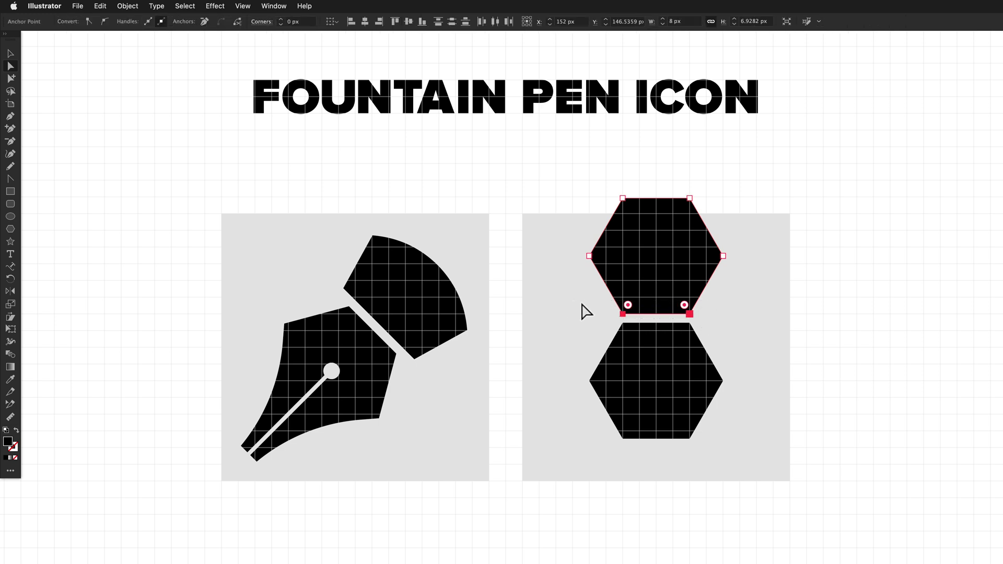
pyautogui.click(9, 304)
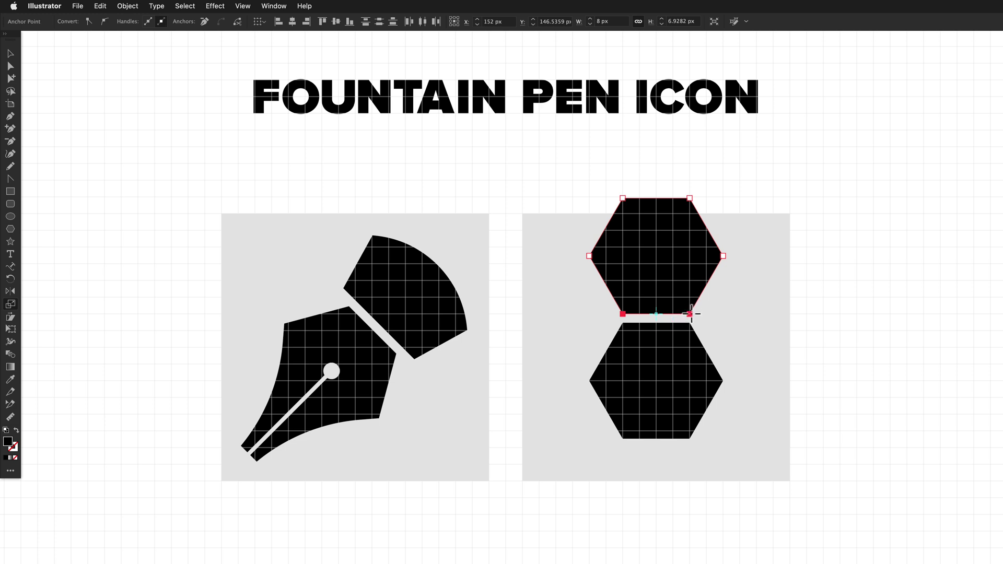
pyautogui.moveTo(691, 315)
pyautogui.mouseDown()
pyautogui.moveTo(815, 303)
pyautogui.moveTo(708, 306)
pyautogui.mouseUp()
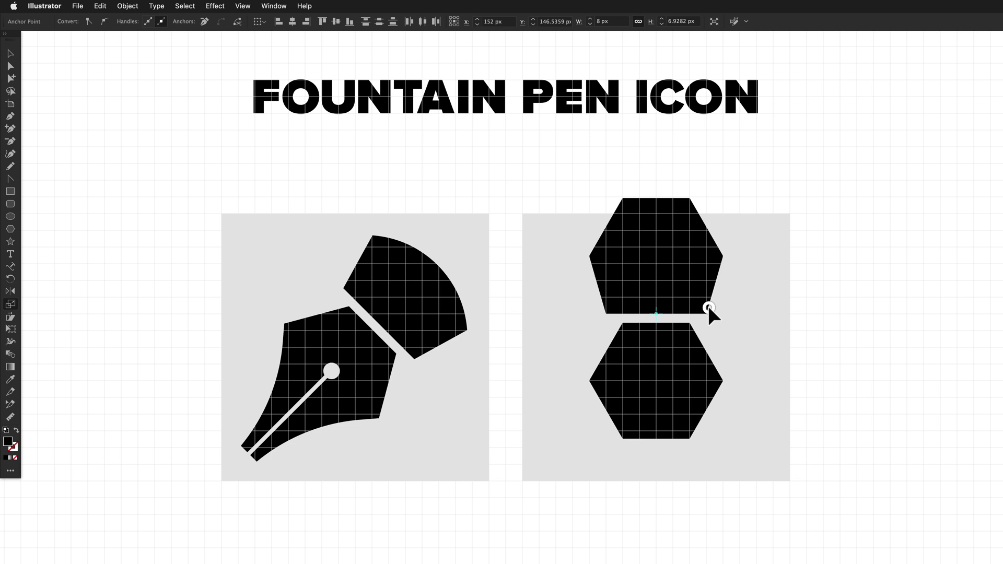
pyautogui.moveTo(708, 306); pyautogui.dragTo(707, 306)
# Average the upper hexagon's two top anchors on Both axes into a single peak
pyautogui.press('a')
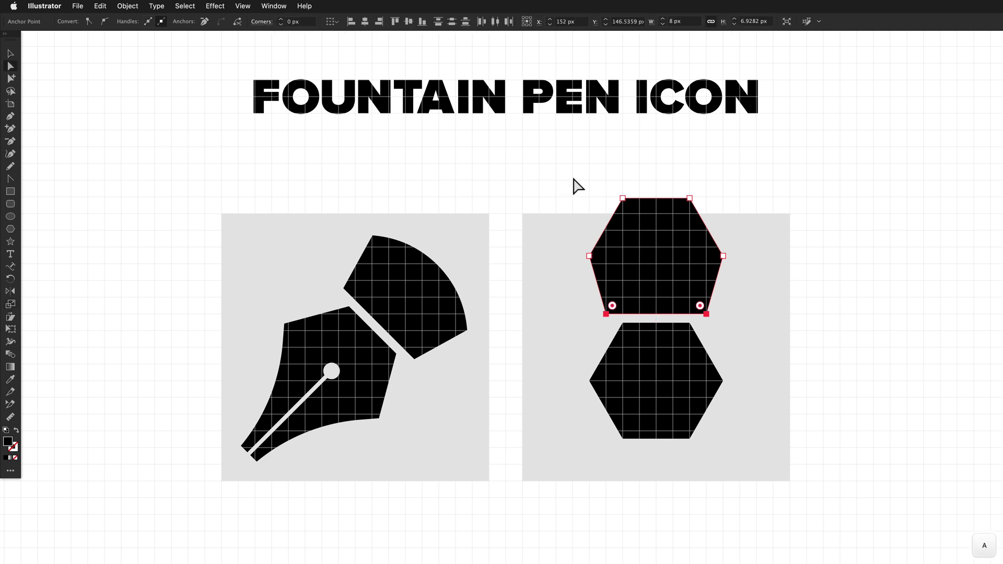
pyautogui.moveTo(574, 180); pyautogui.dragTo(726, 214)
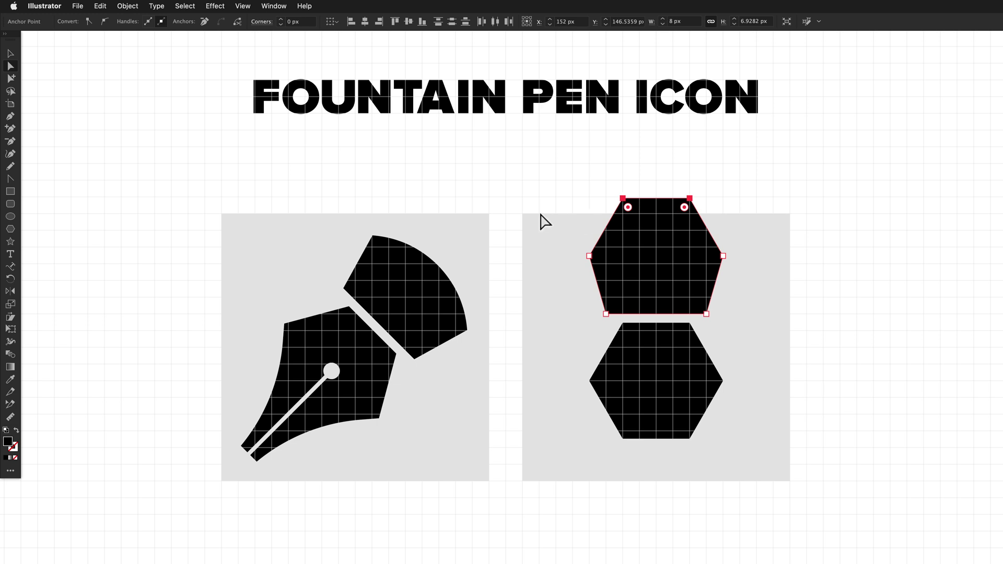
pyautogui.click(128, 6)
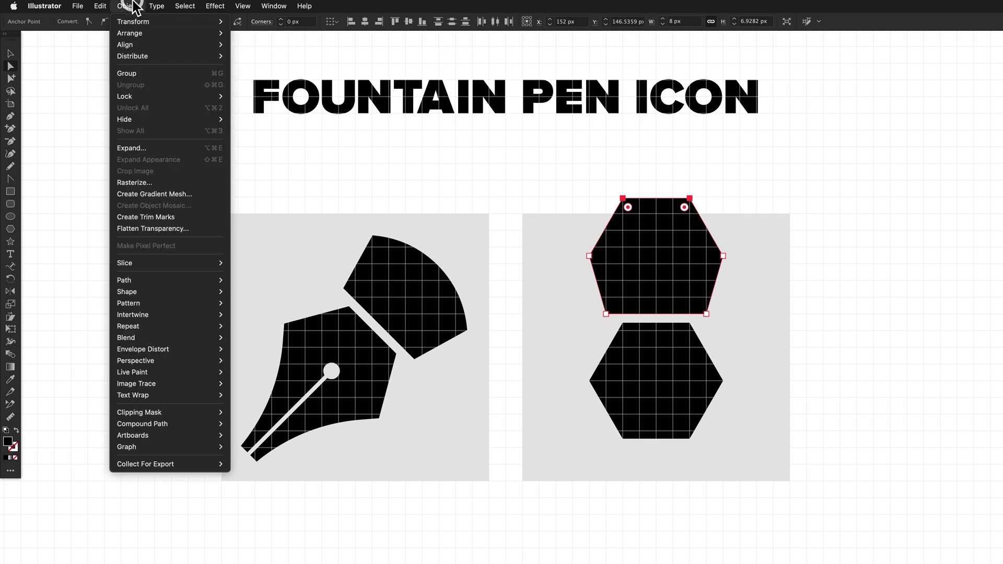
pyautogui.moveTo(146, 285)
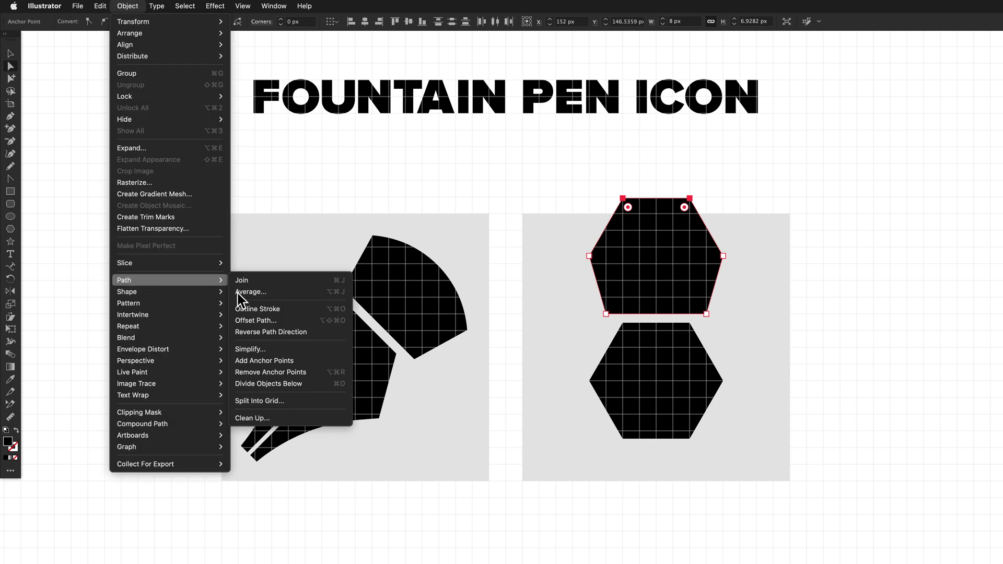
pyautogui.click(276, 296)
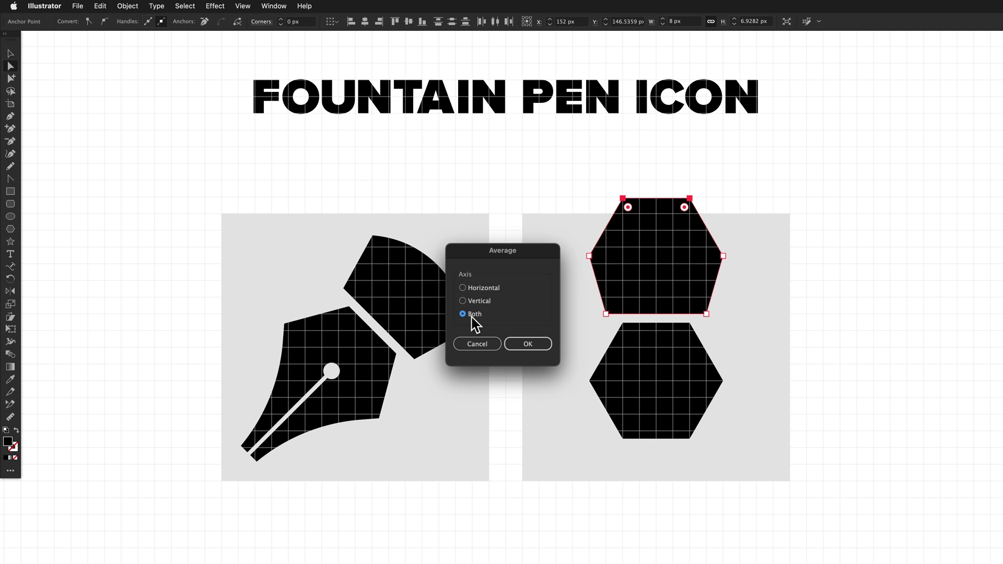
pyautogui.click(525, 344)
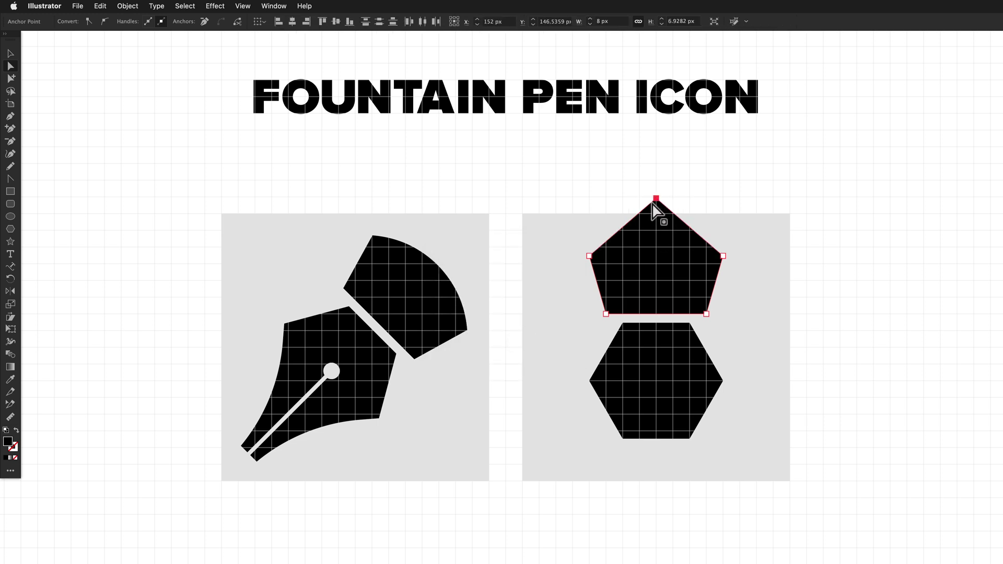
pyautogui.click(615, 201)
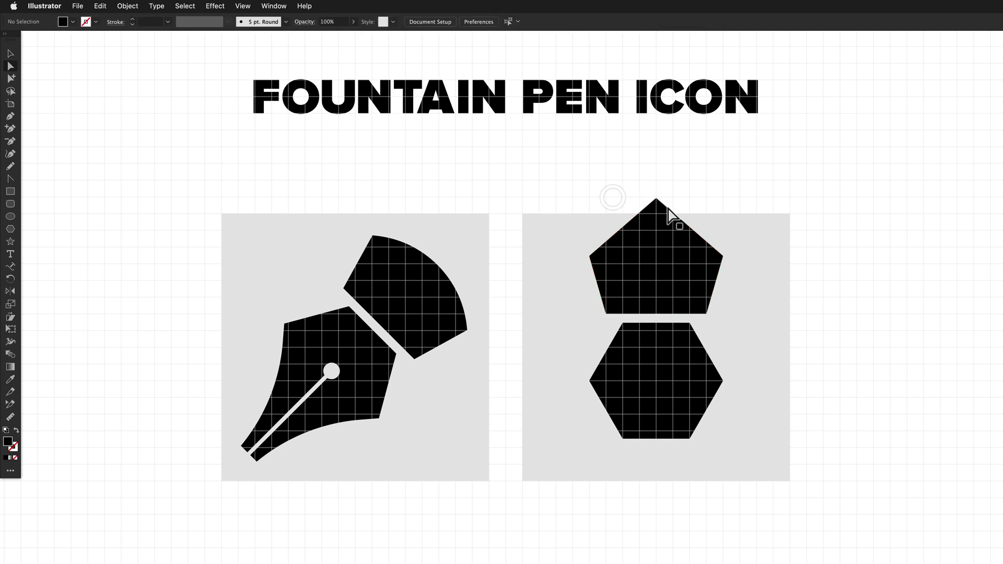
pyautogui.moveTo(656, 199); pyautogui.dragTo(555, 197)
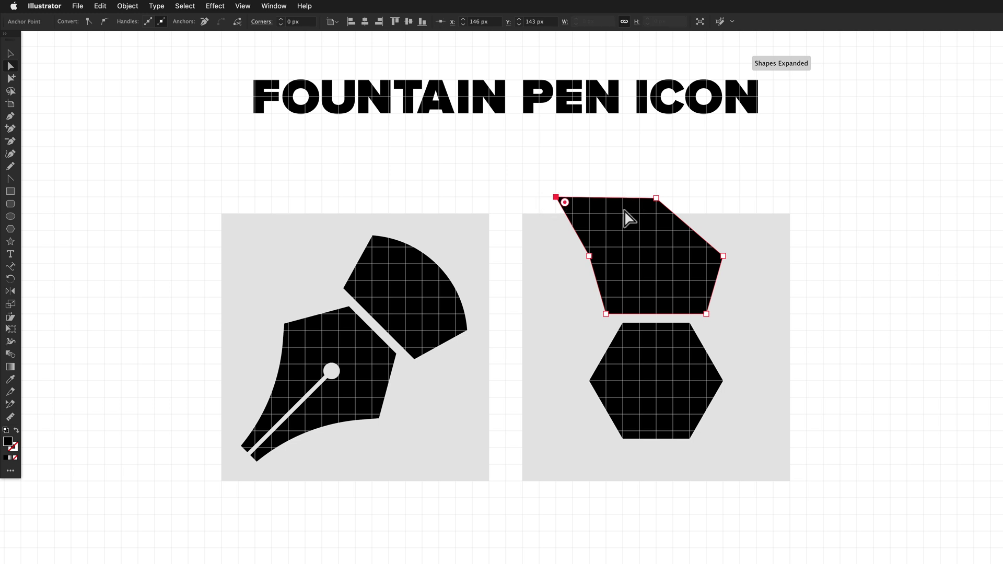
pyautogui.press('super+z')
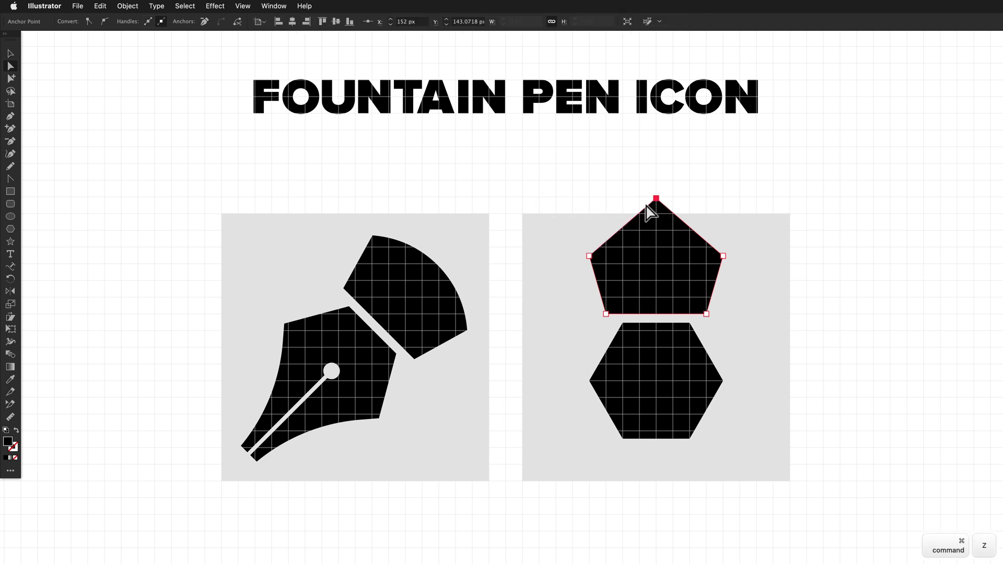
pyautogui.click(652, 232)
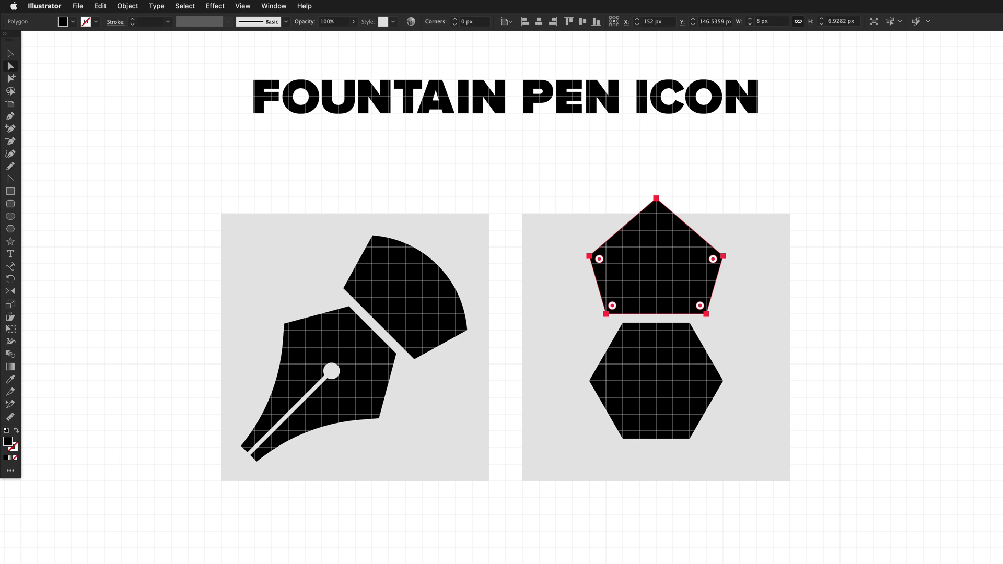
pyautogui.press('shift+super+F9')
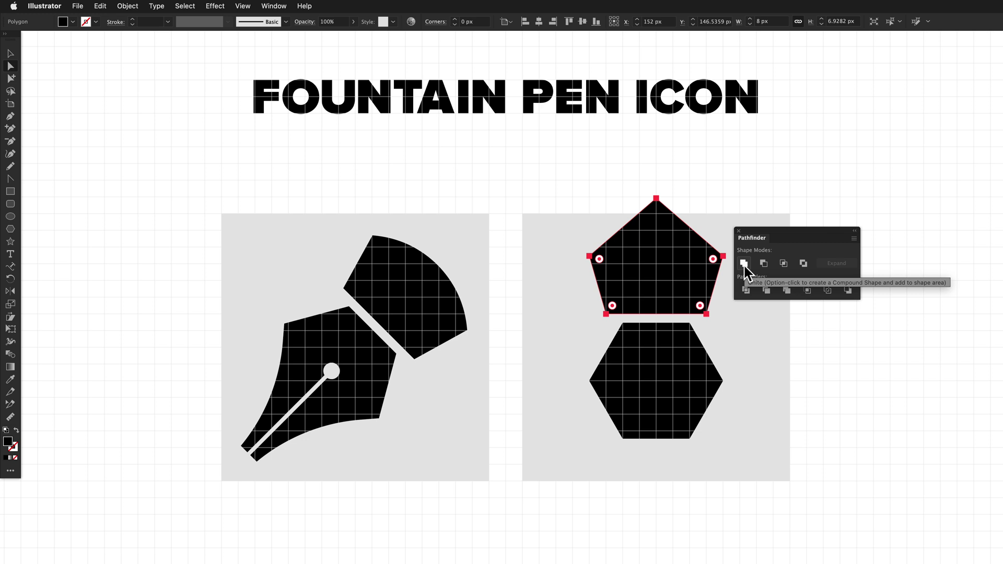
pyautogui.click(712, 228)
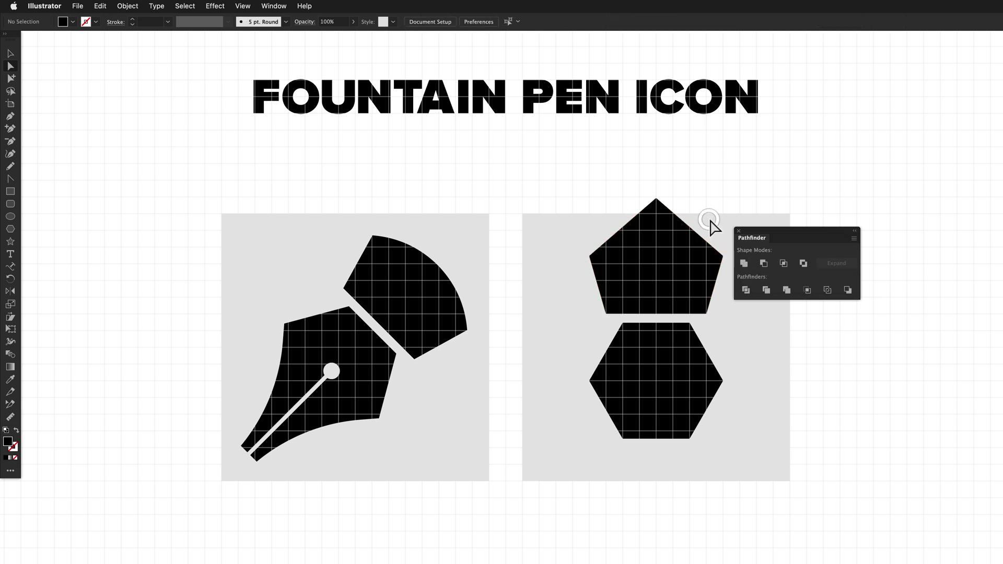
pyautogui.moveTo(657, 198); pyautogui.dragTo(573, 214)
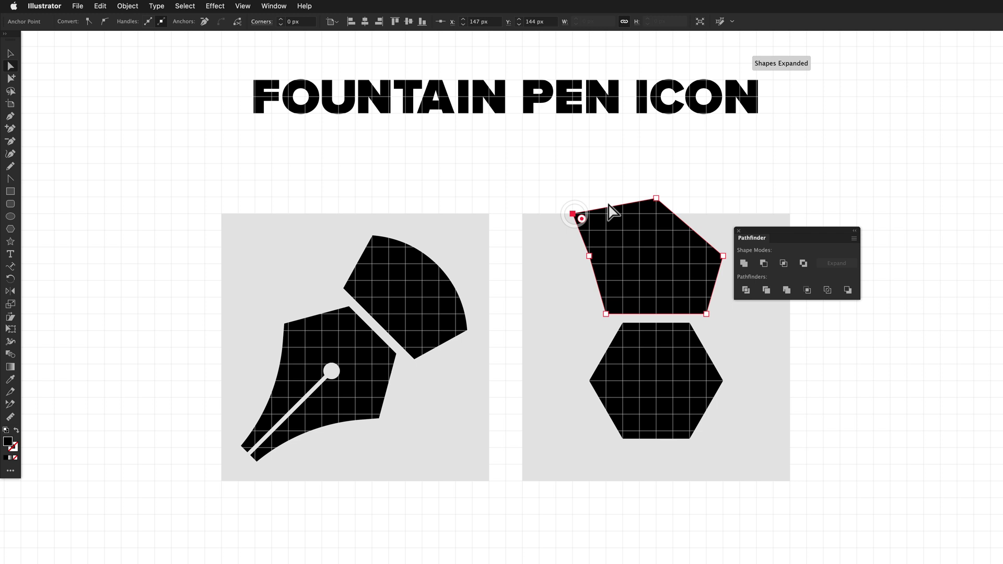
pyautogui.press('cmd+z')
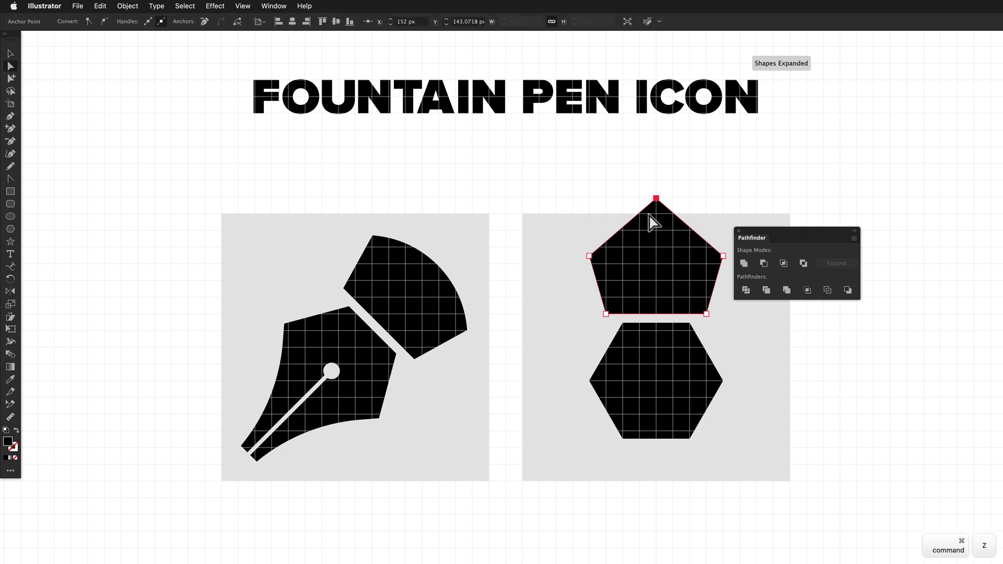
pyautogui.click(744, 264)
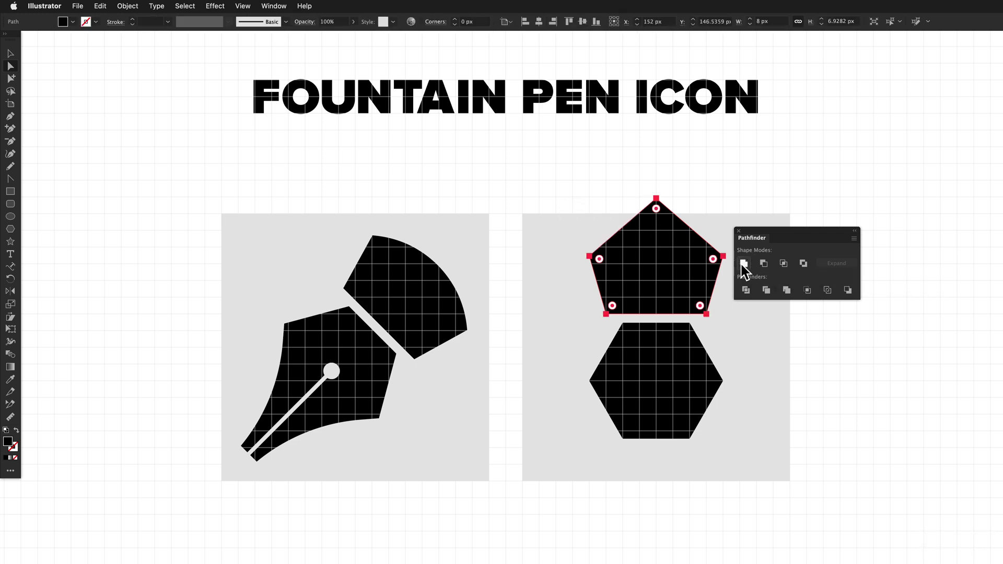
pyautogui.click(679, 207)
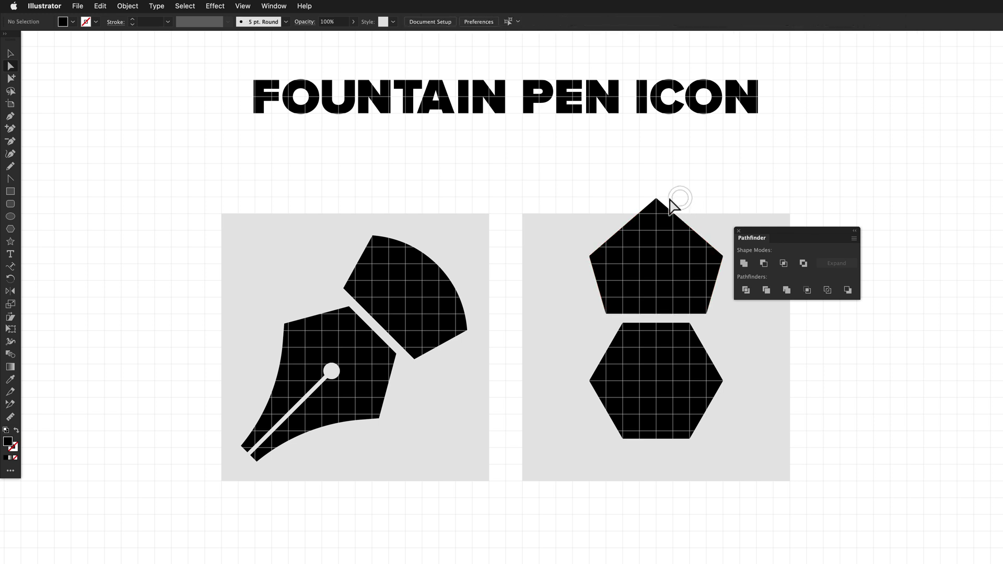
pyautogui.moveTo(655, 197); pyautogui.dragTo(572, 216)
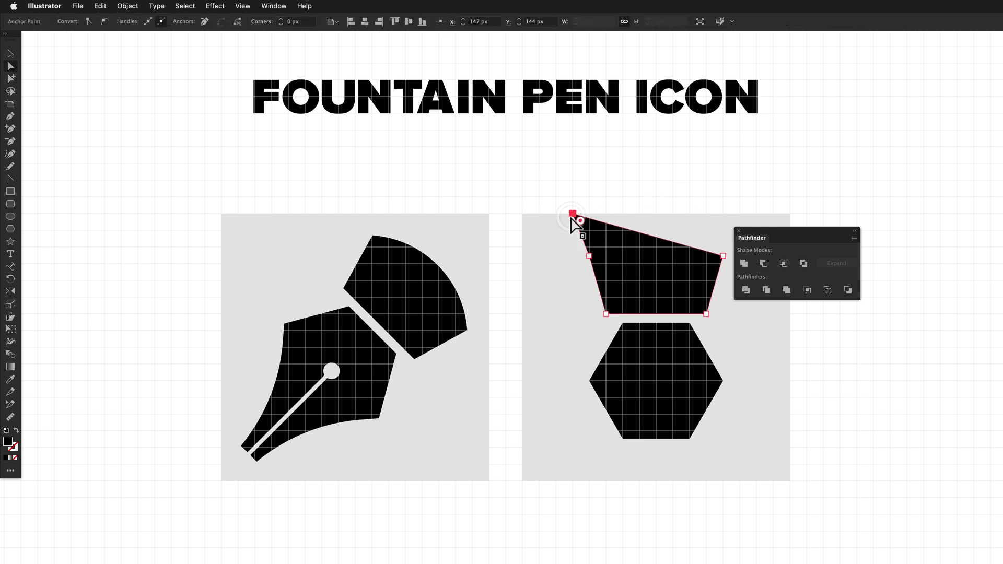
pyautogui.press('super+z')
pyautogui.moveTo(763, 263); pyautogui.dragTo(1002, 397)
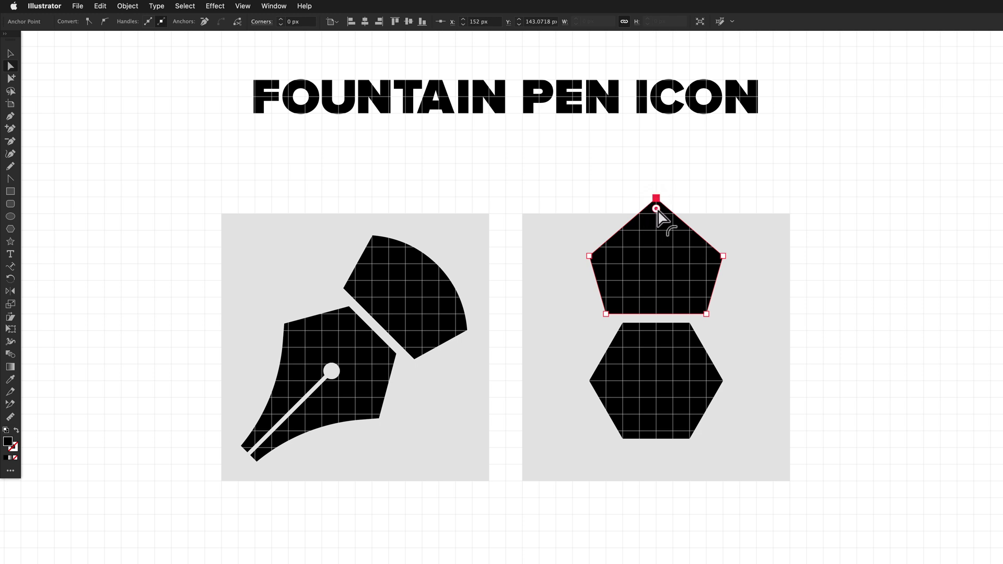
# Drag the apex's live corner to a 6.11 px radius, forming an arched top
pyautogui.moveTo(657, 209); pyautogui.dragTo(656, 384)
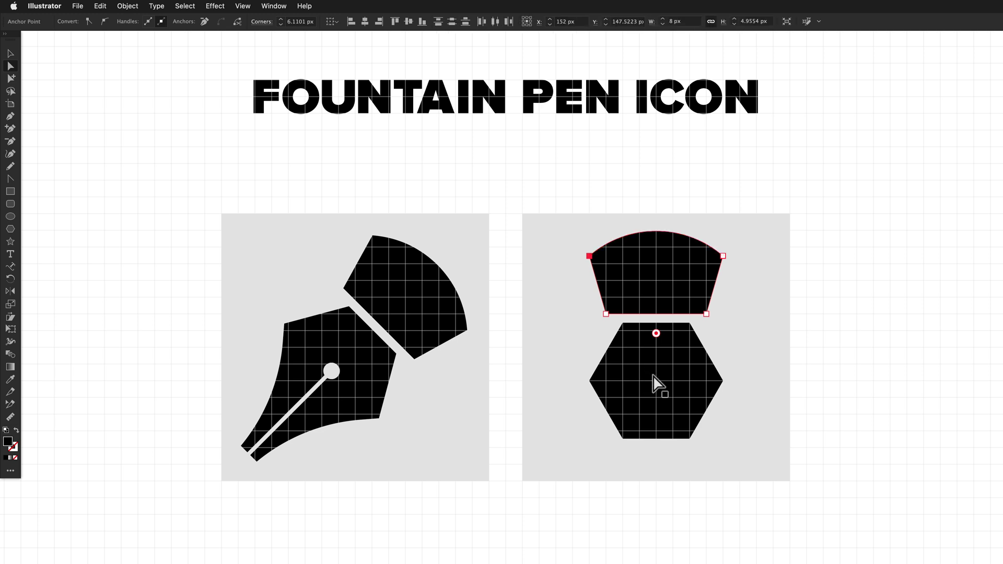
pyautogui.press('super+z')
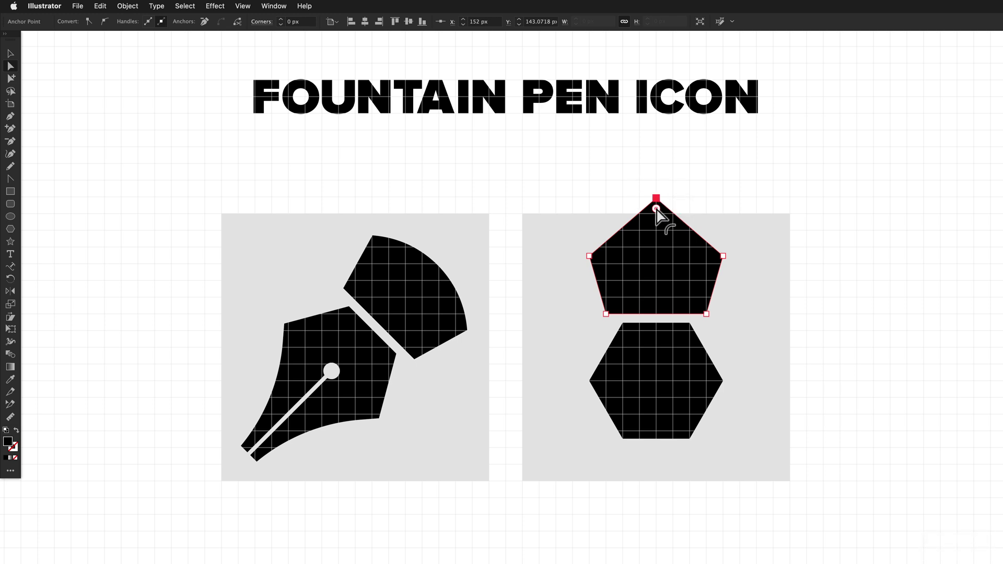
pyautogui.moveTo(657, 210); pyautogui.dragTo(656, 374)
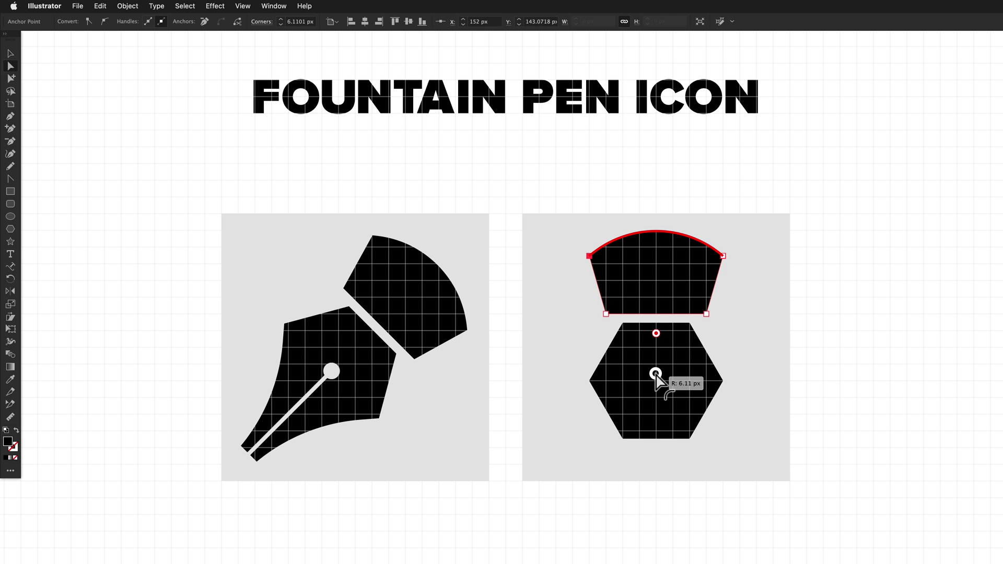
pyautogui.moveTo(656, 374); pyautogui.dragTo(656, 374)
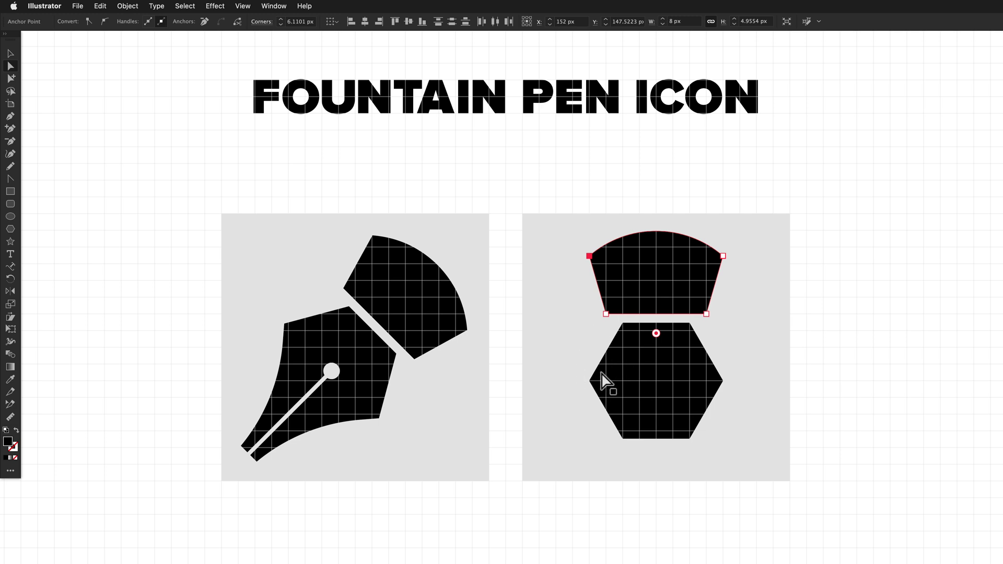
# Add midpoint anchors to the lower hexagon's edges and select the anchors along its bottom
pyautogui.press('v')
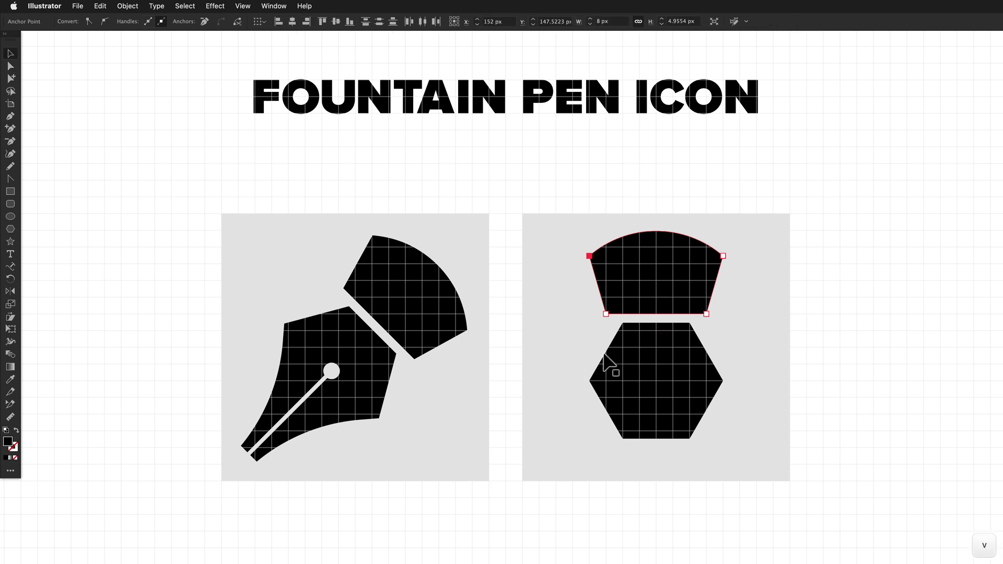
pyautogui.click(648, 369)
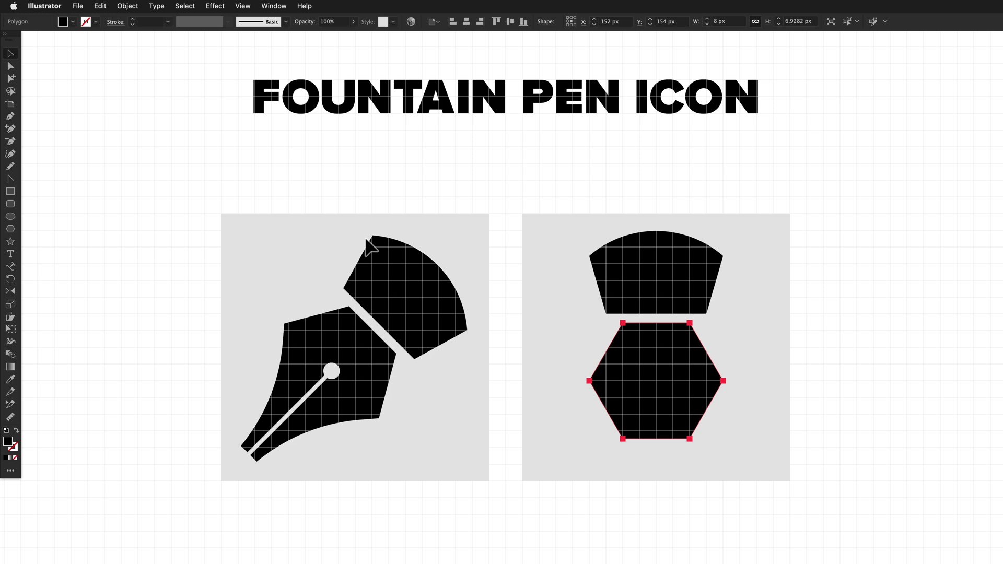
pyautogui.click(129, 7)
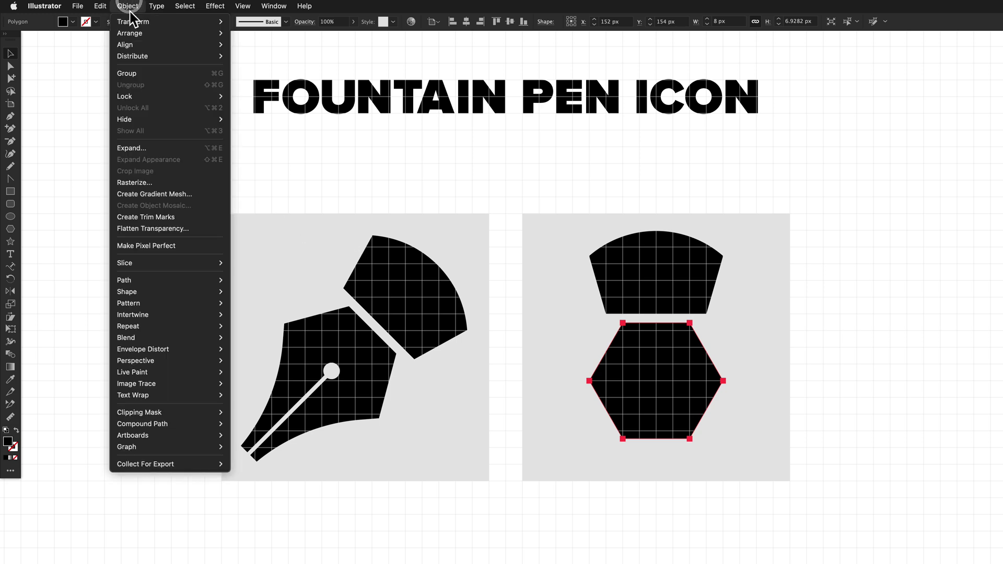
pyautogui.moveTo(146, 277)
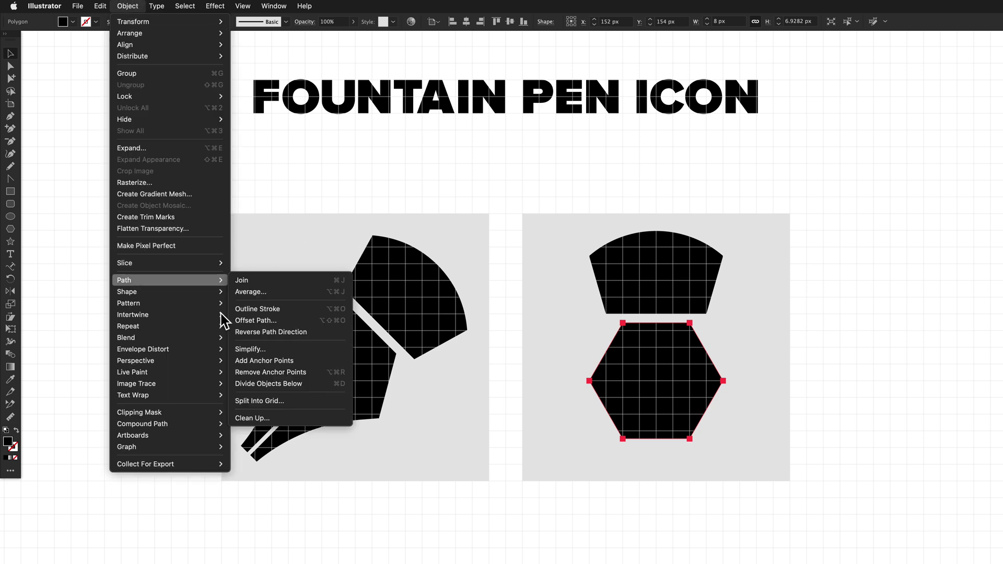
pyautogui.click(284, 362)
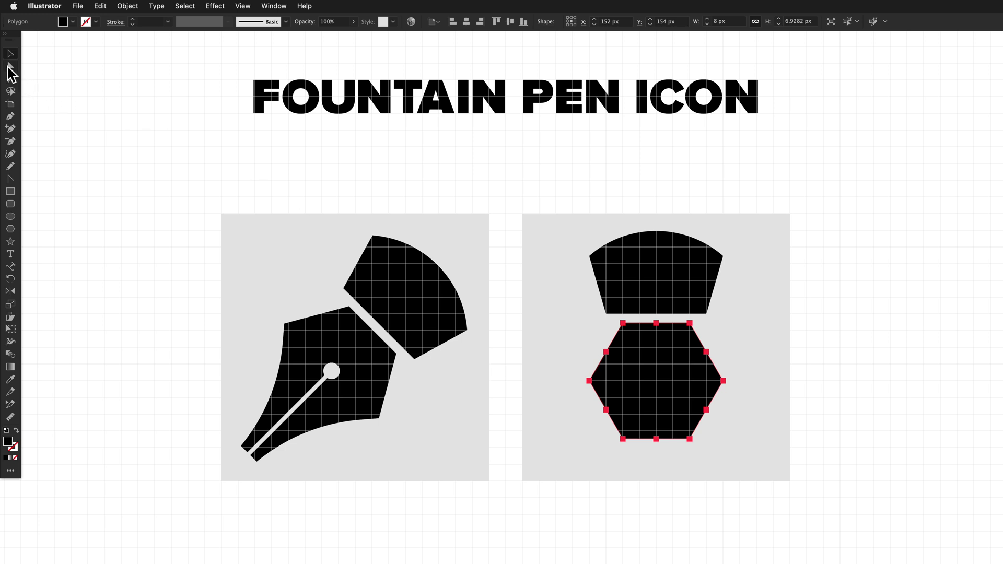
pyautogui.click(9, 67)
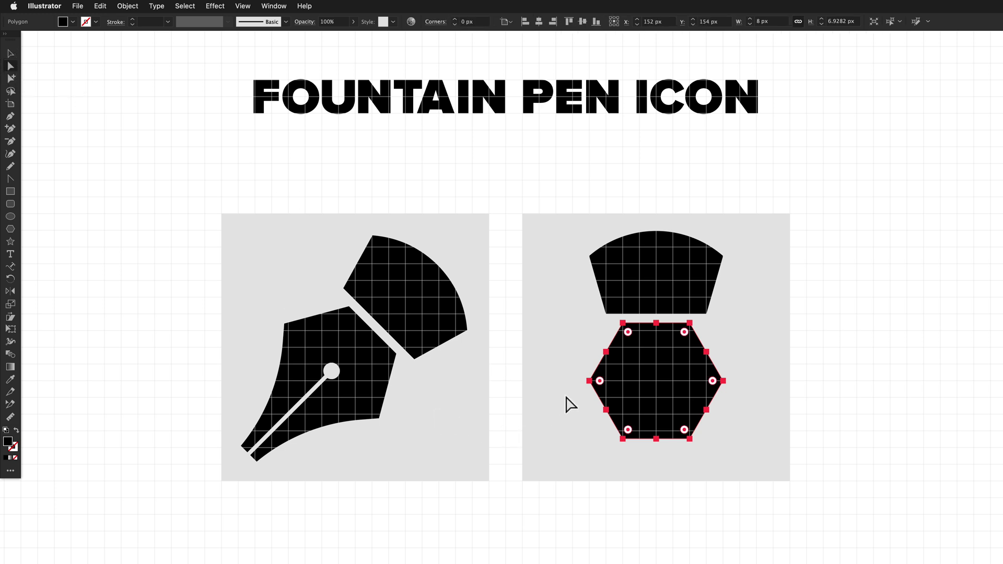
pyautogui.moveTo(566, 396); pyautogui.dragTo(733, 461)
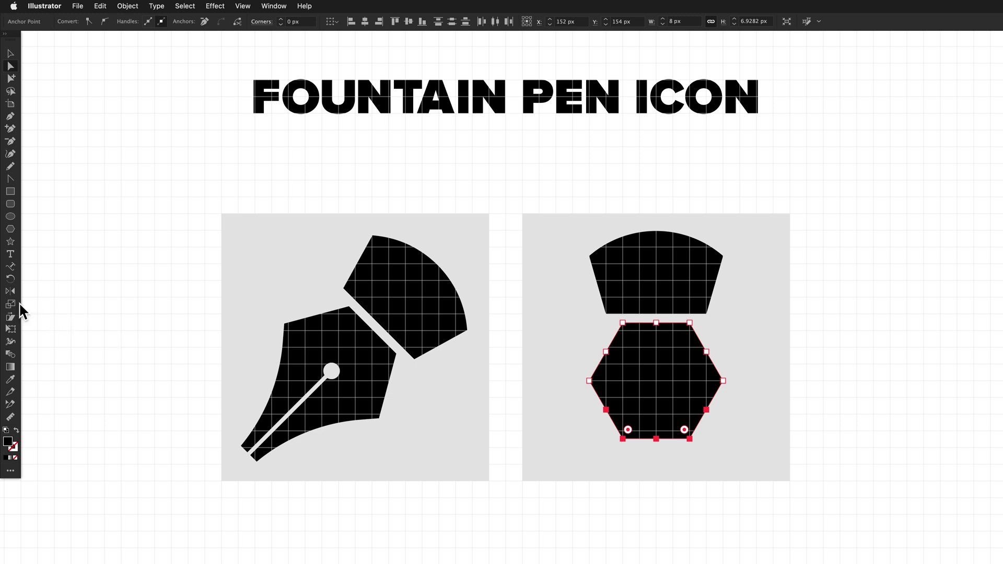
# Scale the bottom anchors down from the hexagon's centre into a stem, then round its upper corners
pyautogui.click(10, 305)
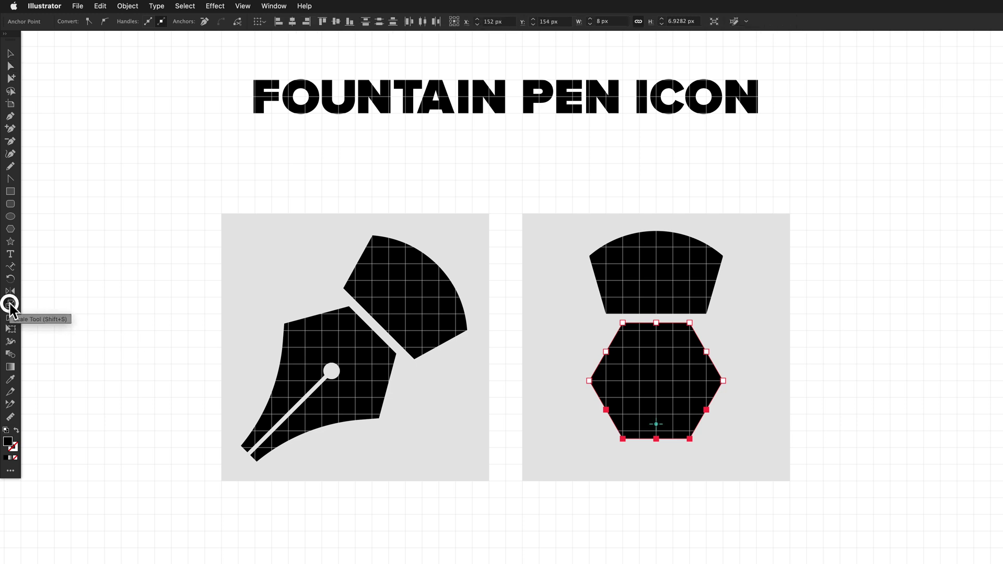
pyautogui.click(657, 381)
pyautogui.moveTo(688, 434); pyautogui.dragTo(668, 483)
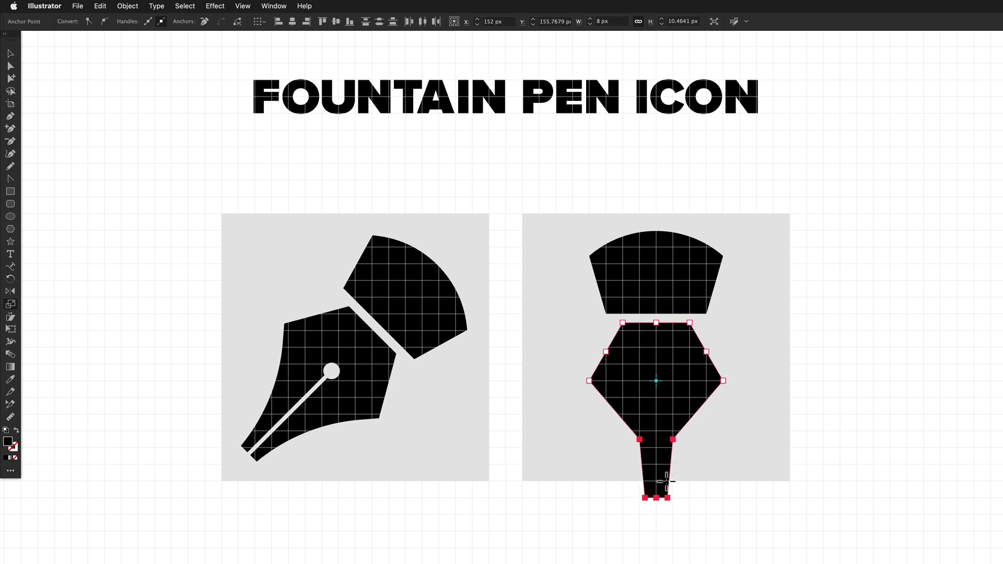
pyautogui.press('a')
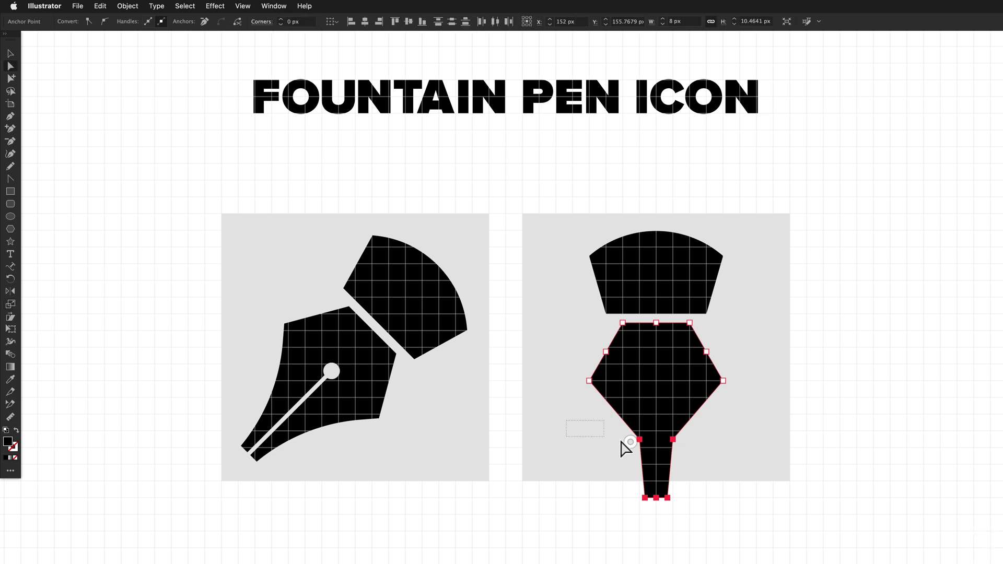
pyautogui.moveTo(717, 468); pyautogui.dragTo(639, 438)
pyautogui.moveTo(631, 446); pyautogui.dragTo(444, 558)
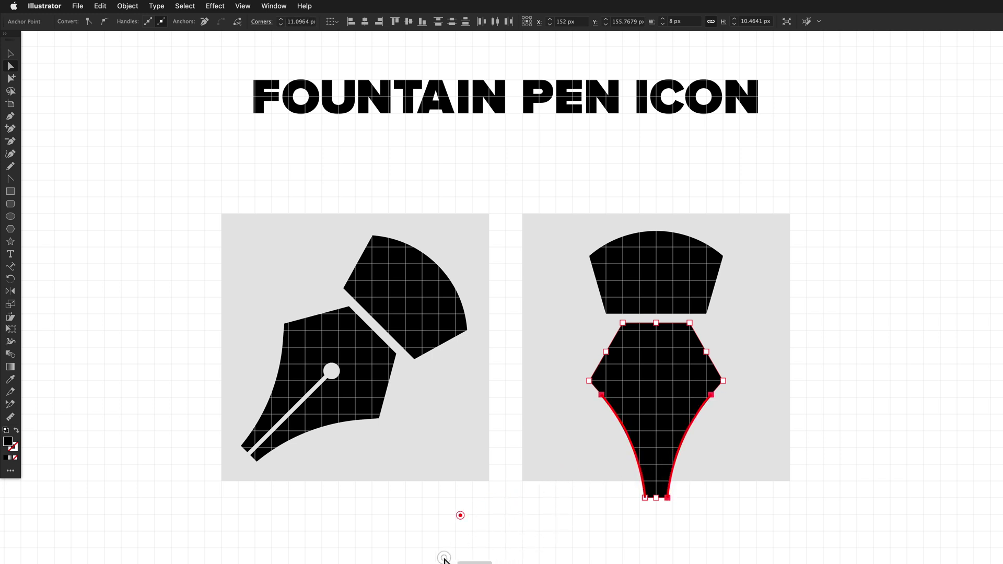
pyautogui.click(597, 473)
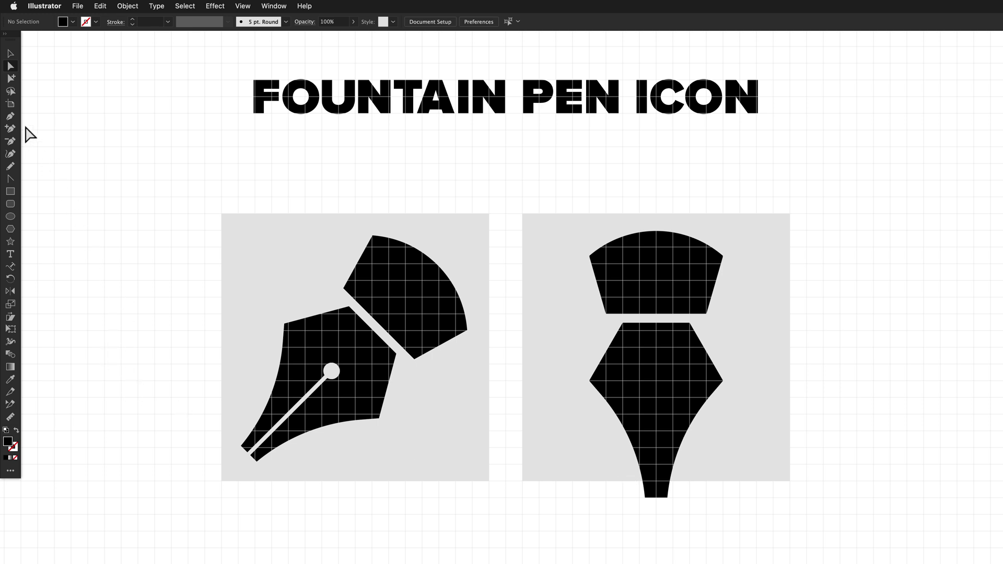
# Draw a vertical Pen line from the nib's tip up to its centre
pyautogui.click(11, 116)
pyautogui.click(656, 515)
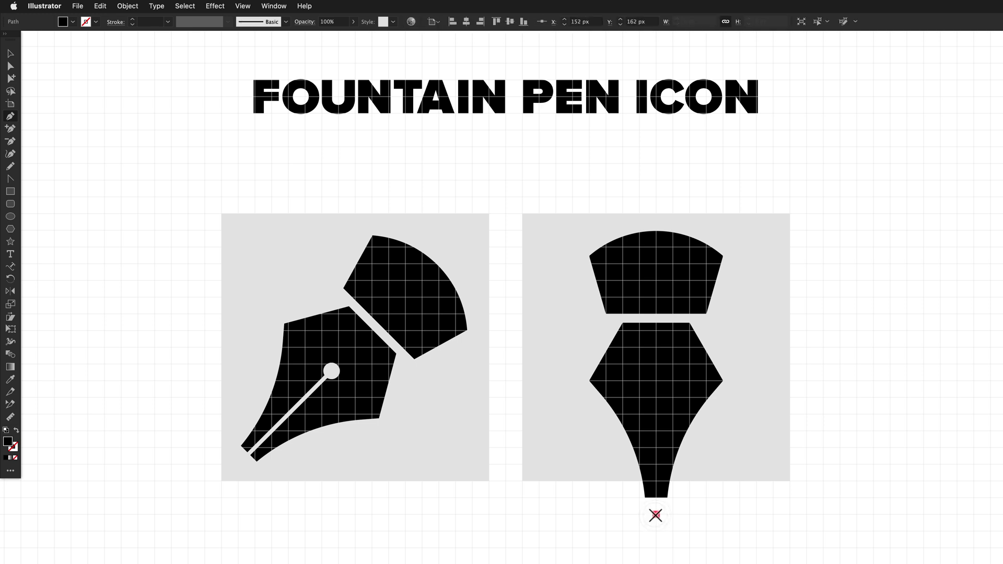
pyautogui.click(656, 381)
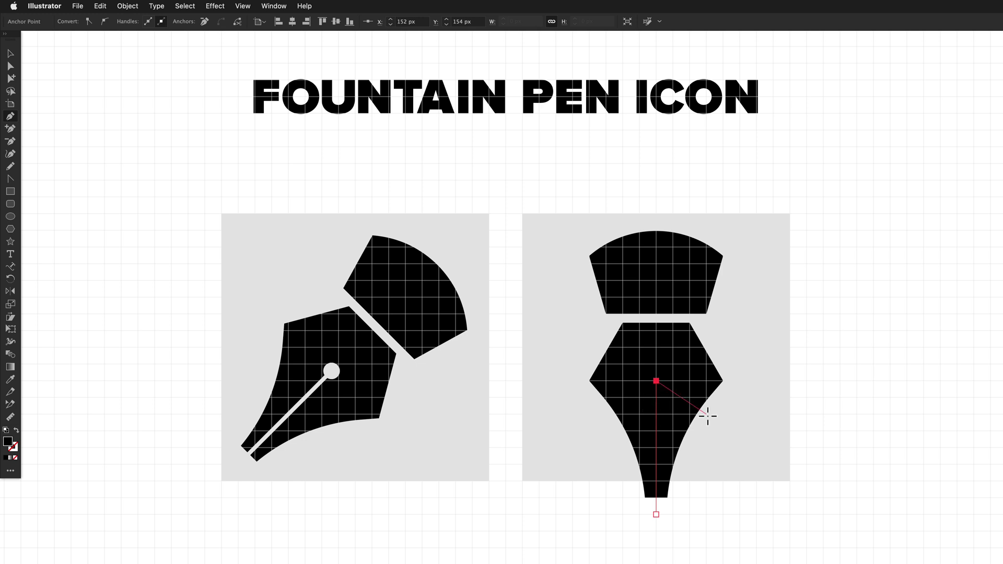
# Set the line's stroke weight to 0.25 px in the Stroke panel
pyautogui.press('v')
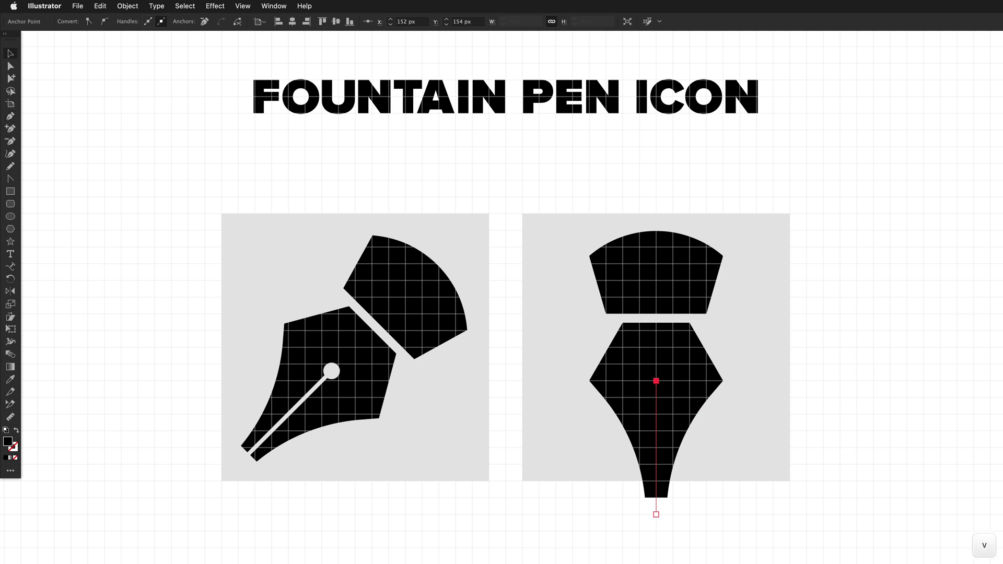
pyautogui.press('super+F10')
pyautogui.moveTo(847, 290); pyautogui.dragTo(766, 290)
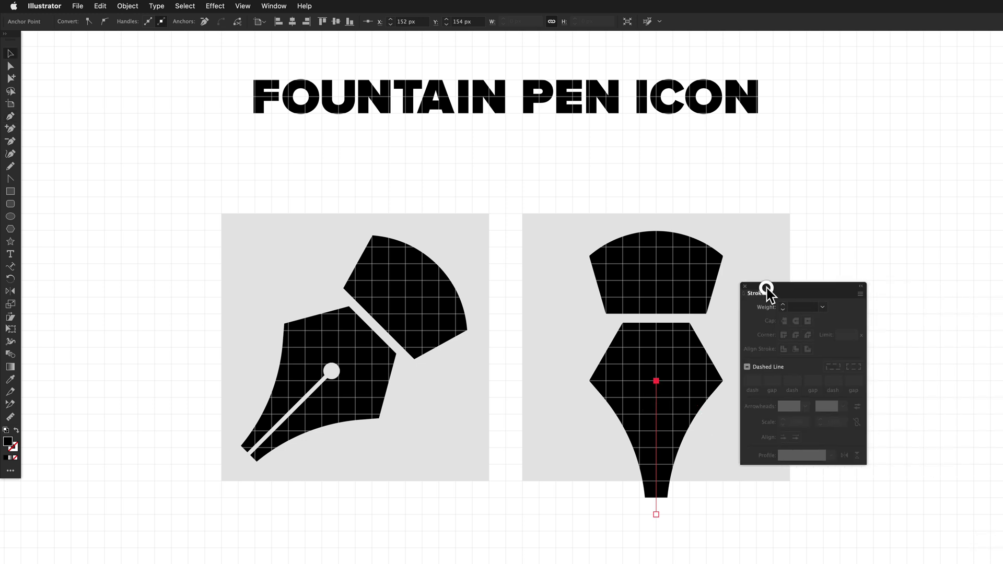
pyautogui.click(803, 307)
pyautogui.write('0.5')
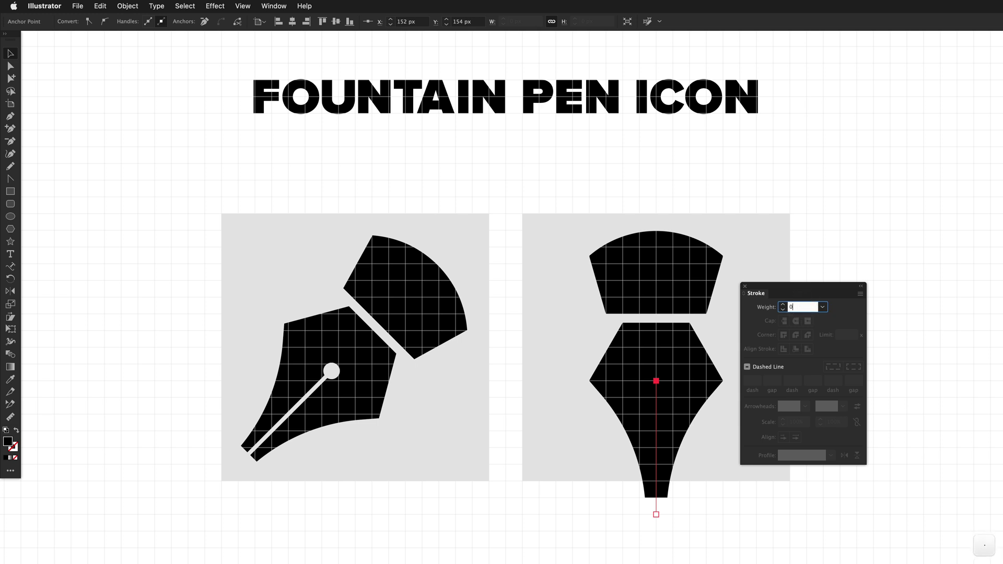
pyautogui.press('BackSpace')
pyautogui.write('25')
pyautogui.press('Return')
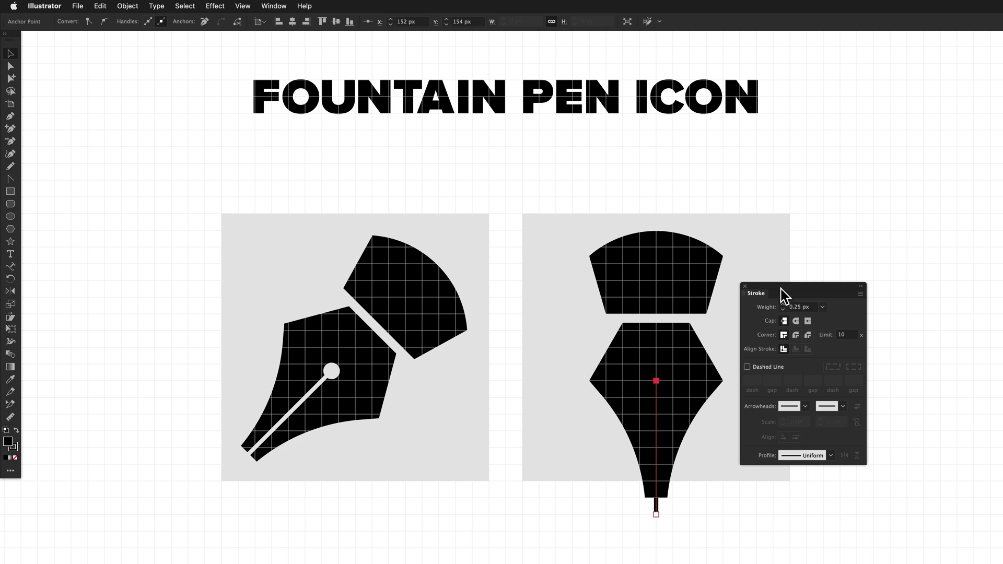
pyautogui.click(745, 287)
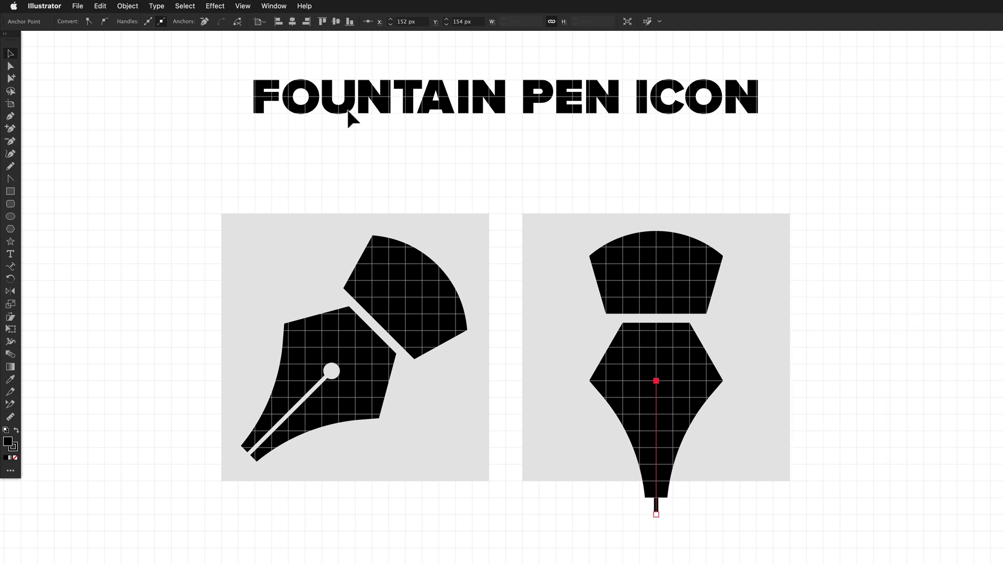
# Apply Object > Path > Outline Stroke to turn the line into a filled shape
pyautogui.click(129, 6)
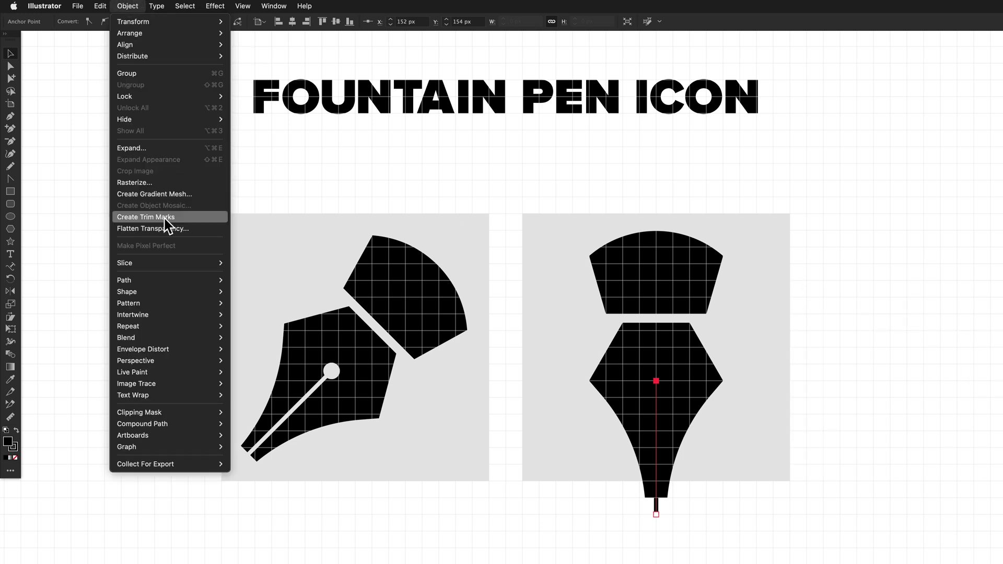
pyautogui.moveTo(163, 284)
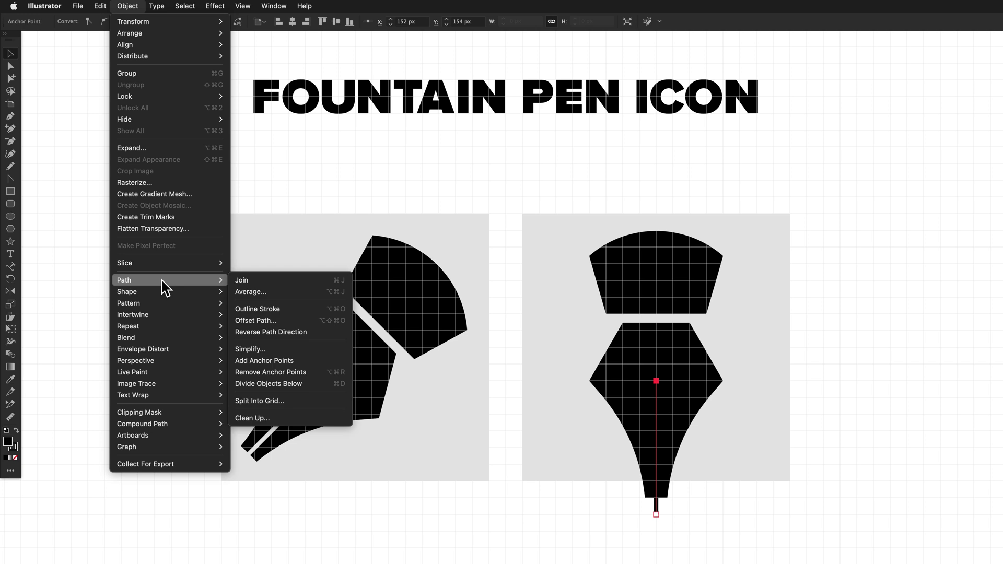
pyautogui.click(304, 309)
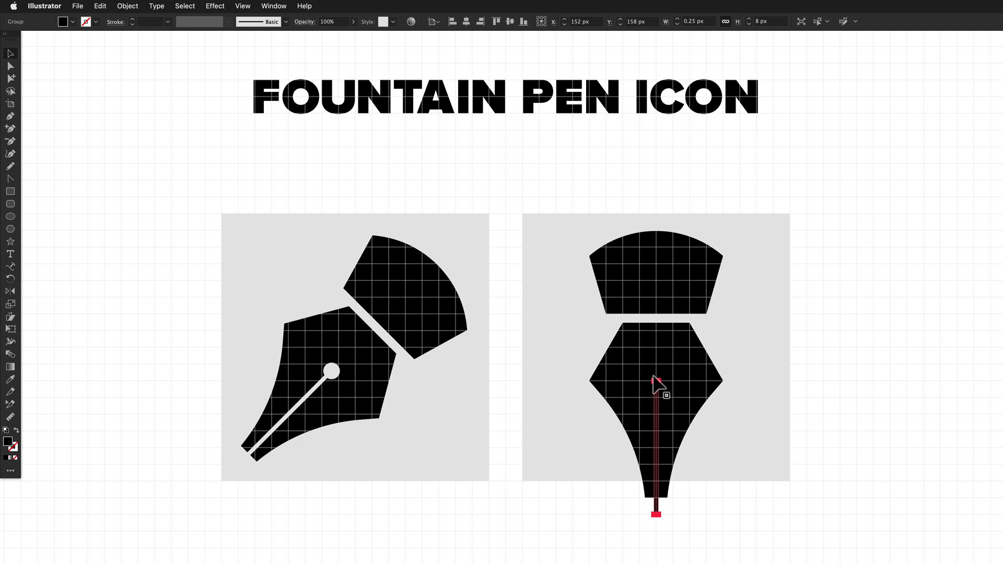
# Draw a small circle near the nib's centre with the Ellipse tool
pyautogui.click(10, 216)
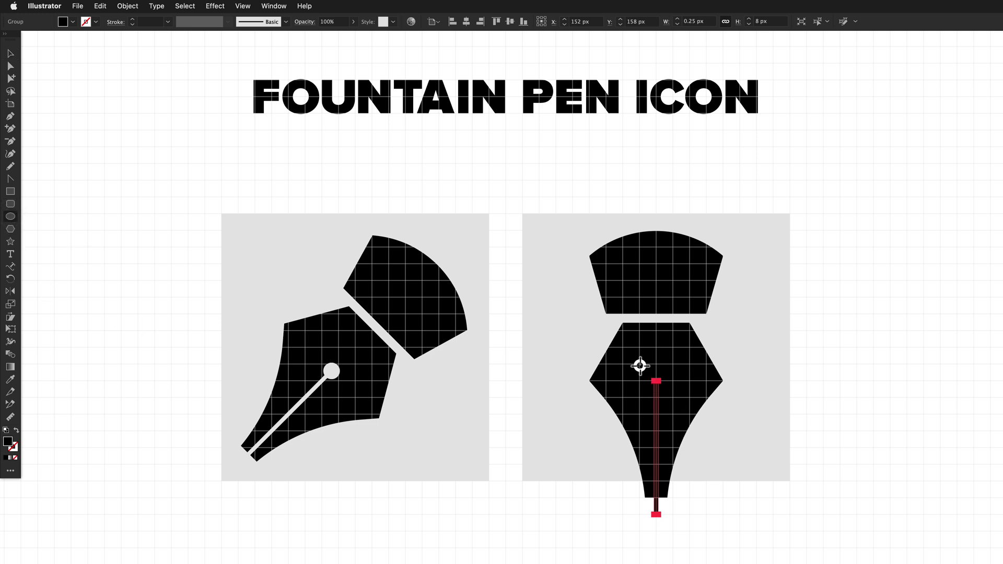
pyautogui.moveTo(641, 365); pyautogui.dragTo(656, 380)
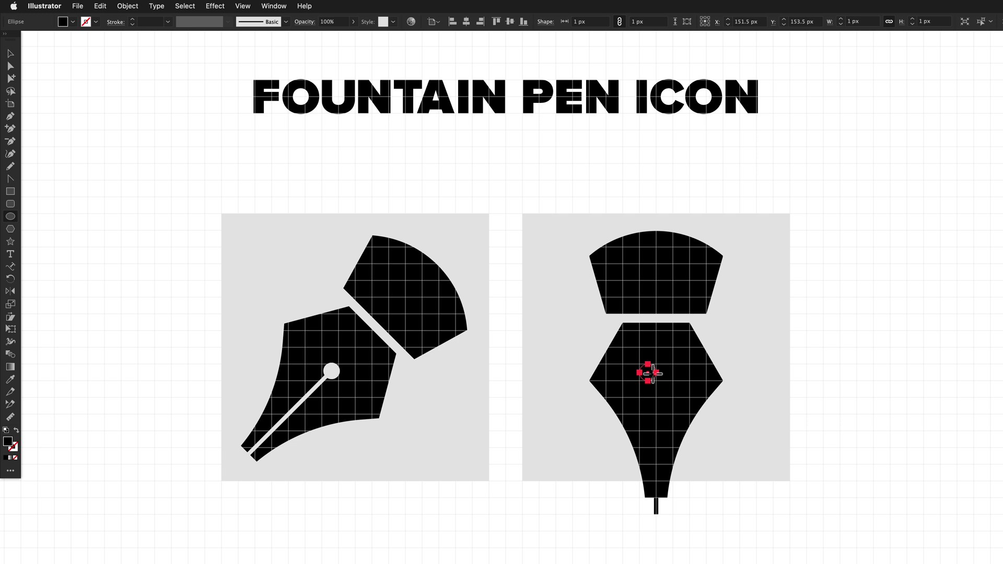
pyautogui.press('v')
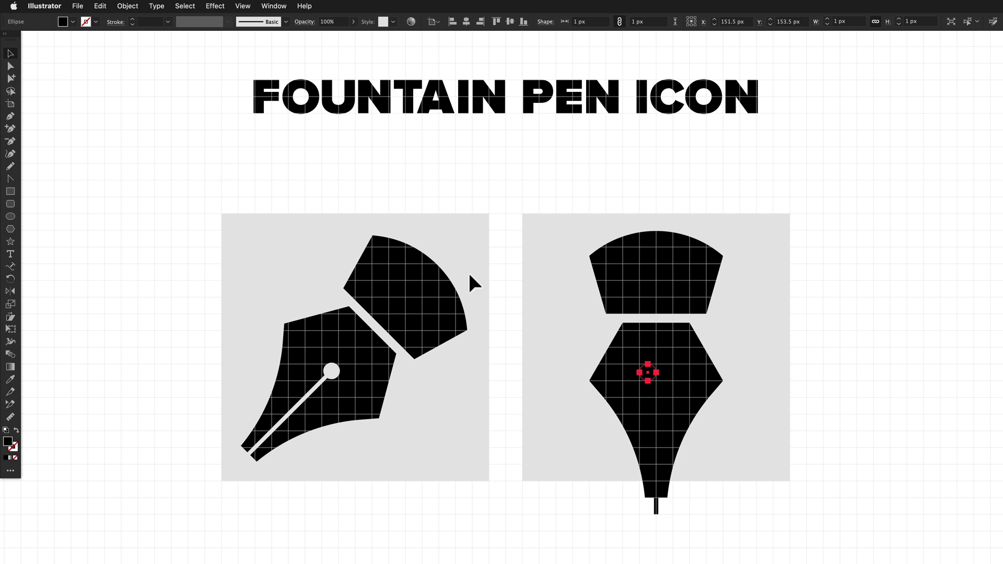
# Move the circle 0.5 px horizontally and 0.5 px vertically, then add the nib and slit line to the selection
pyautogui.press('Return')
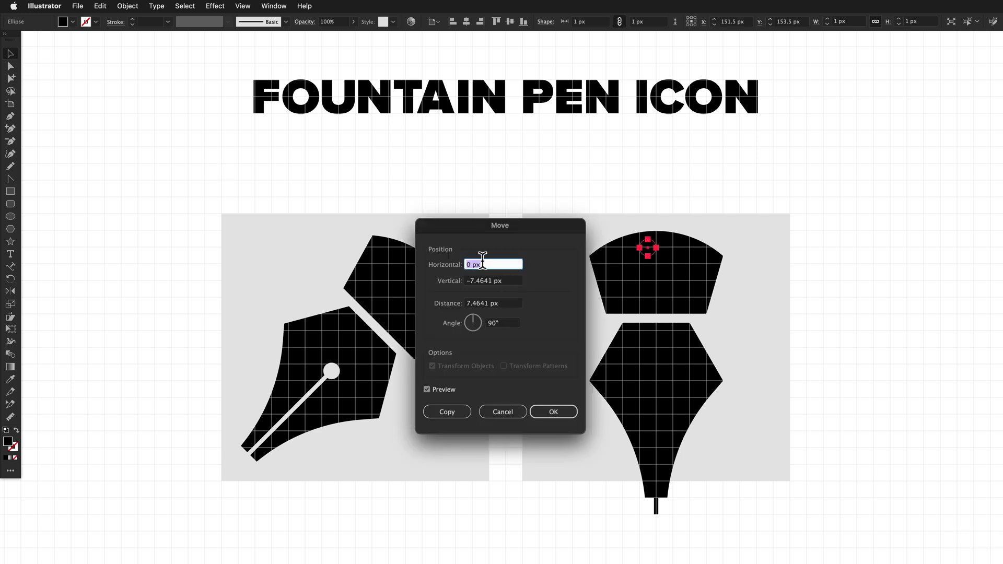
pyautogui.moveTo(485, 228); pyautogui.dragTo(493, 247)
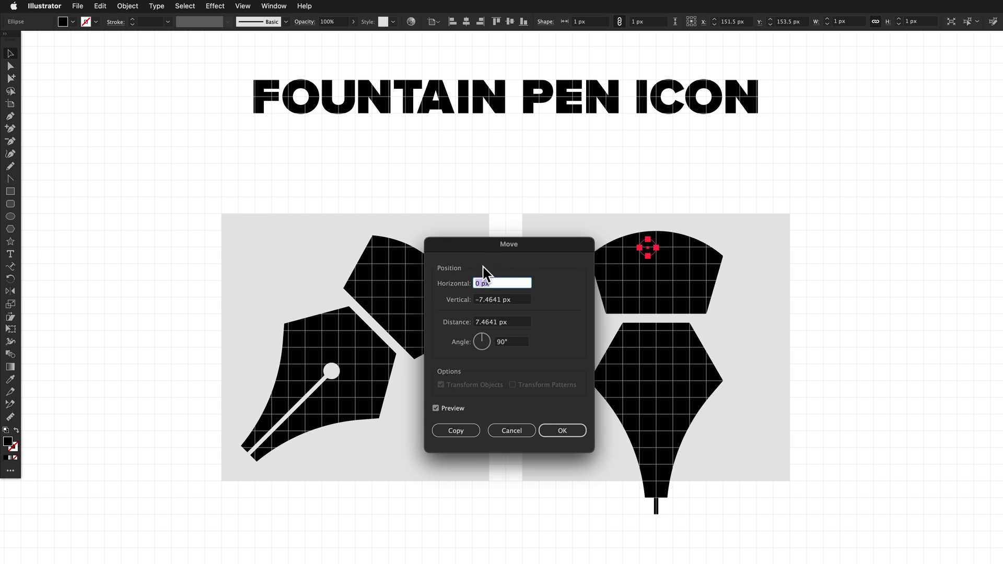
pyautogui.write('0.5')
pyautogui.press('Tab')
pyautogui.write('0.5')
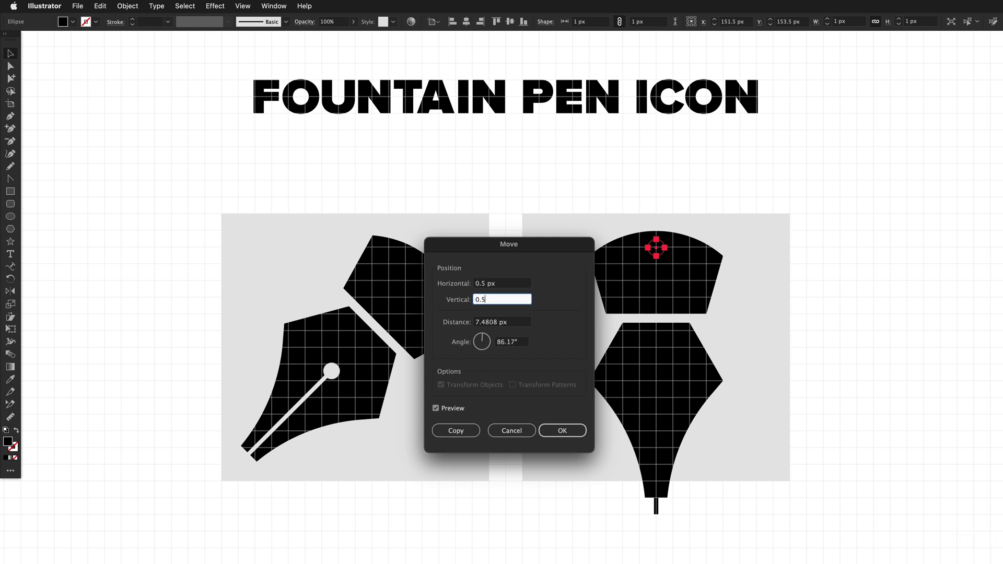
pyautogui.press('Return')
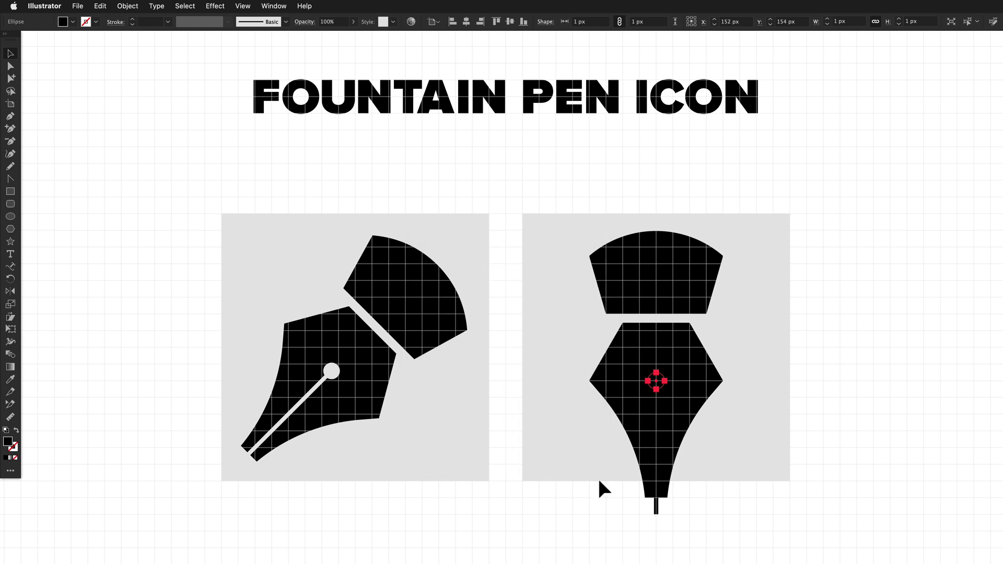
pyautogui.keyDown('shift'); pyautogui.click(695, 405); pyautogui.keyUp('shift')
pyautogui.keyDown('shift'); pyautogui.click(656, 515); pyautogui.keyUp('shift')
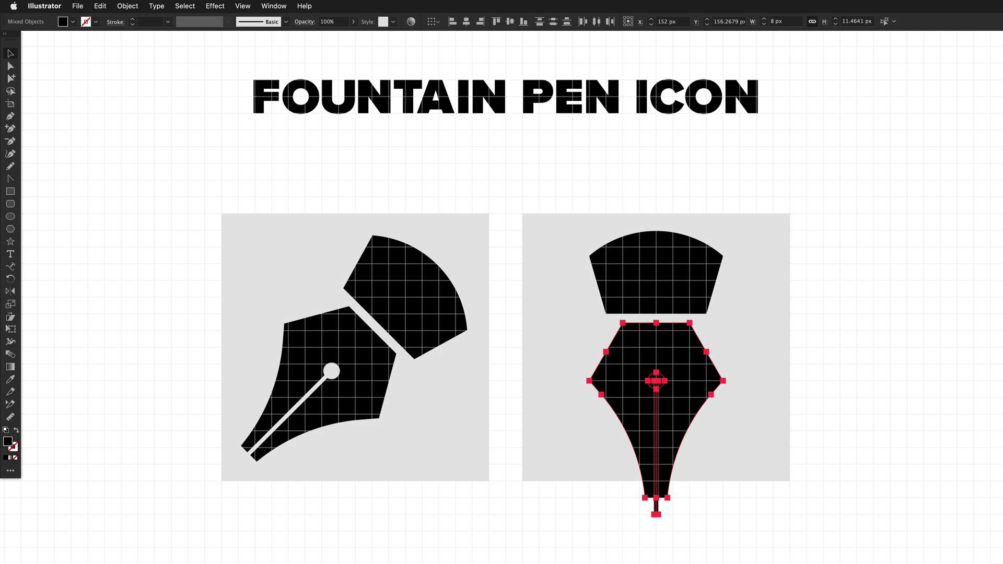
# Use Pathfinder to cut the circle and slit line out of the nib
pyautogui.press('super+shift+F9')
pyautogui.moveTo(838, 355); pyautogui.dragTo(750, 352)
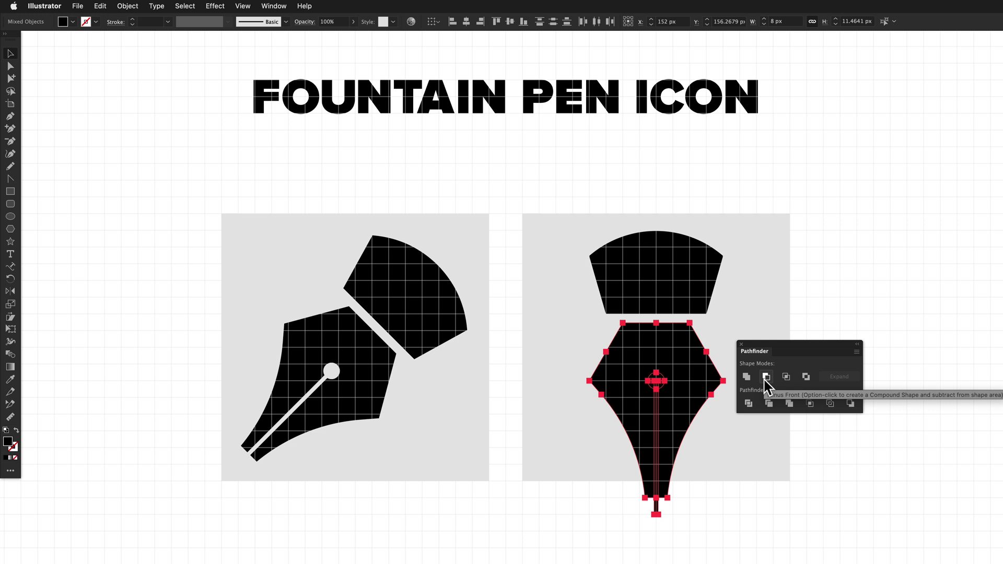
pyautogui.click(766, 377)
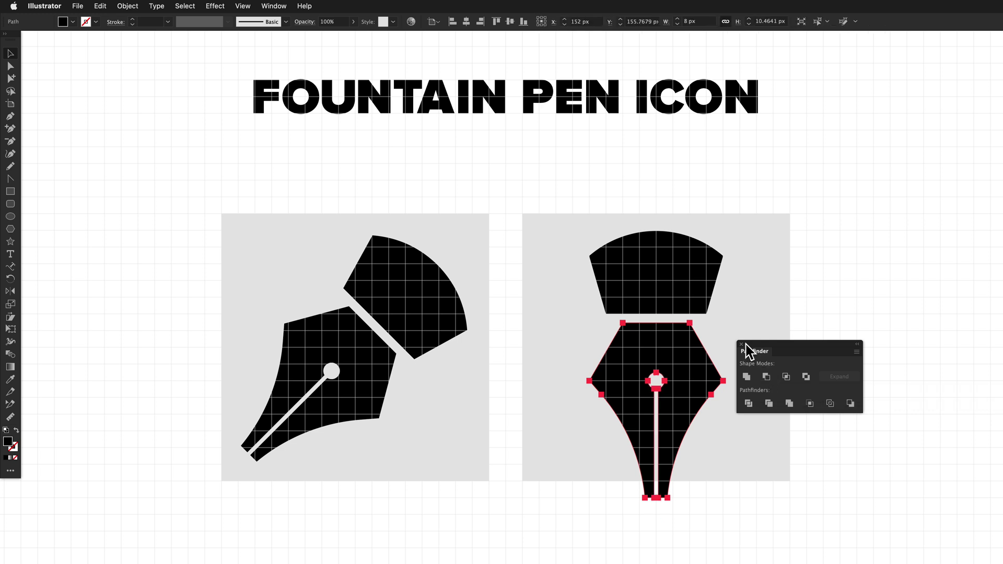
pyautogui.moveTo(746, 345); pyautogui.dragTo(953, 436)
pyautogui.click(754, 418)
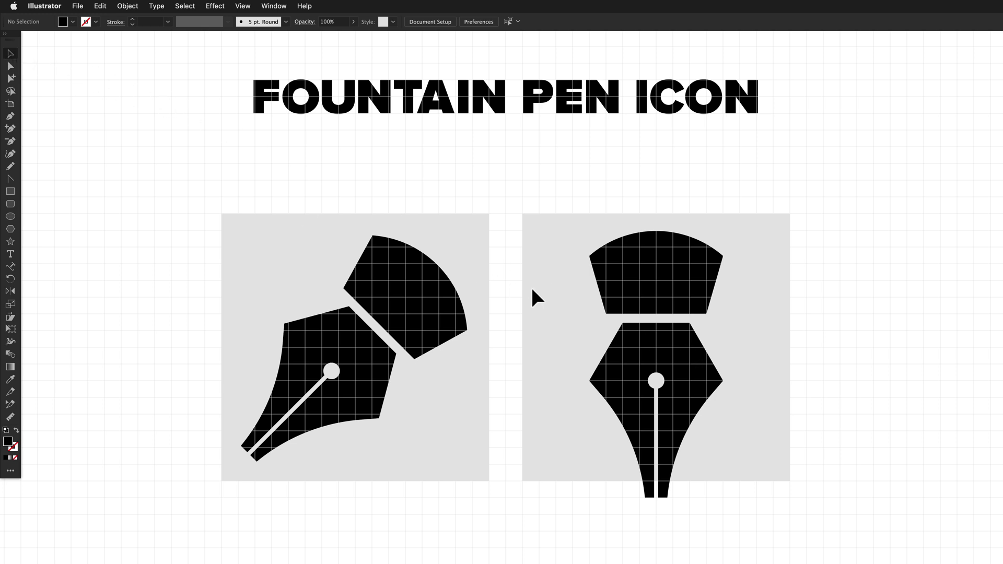
# Rotate the right icon's cap and nib clockwise around a point above the nib to match the reference tilt
pyautogui.moveTo(551, 271); pyautogui.dragTo(691, 416)
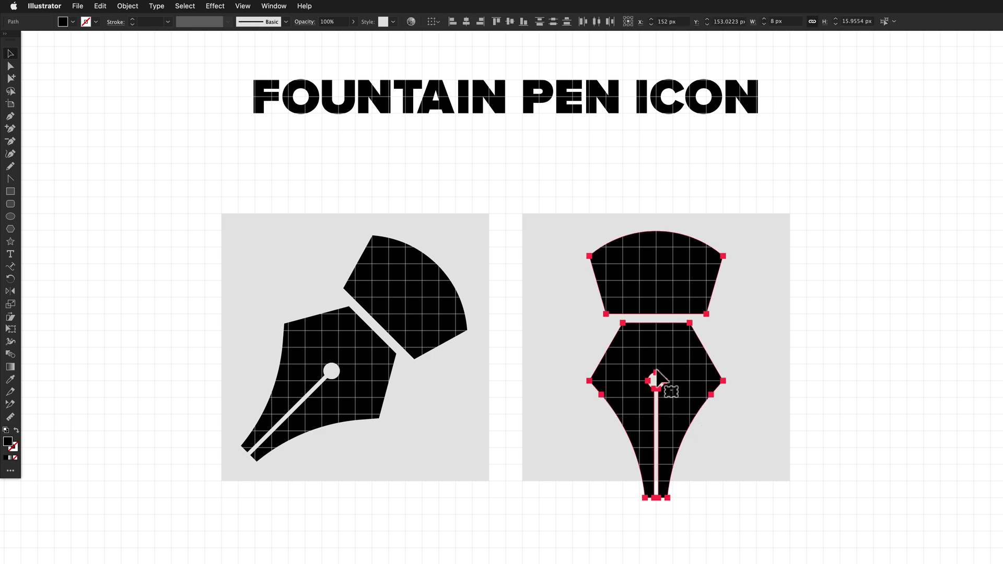
pyautogui.click(10, 278)
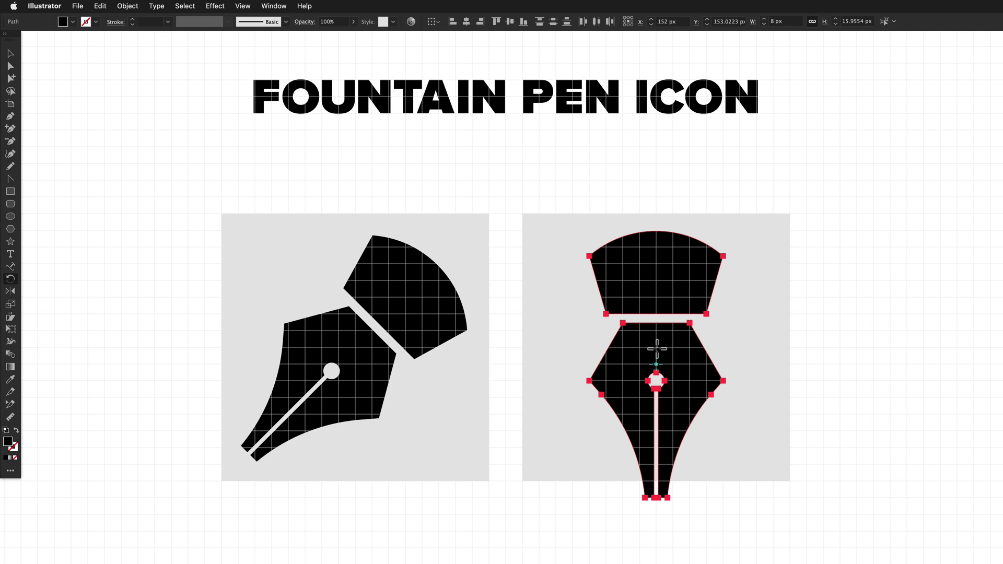
pyautogui.click(656, 348)
pyautogui.moveTo(749, 261); pyautogui.dragTo(760, 342)
pyautogui.press('c')
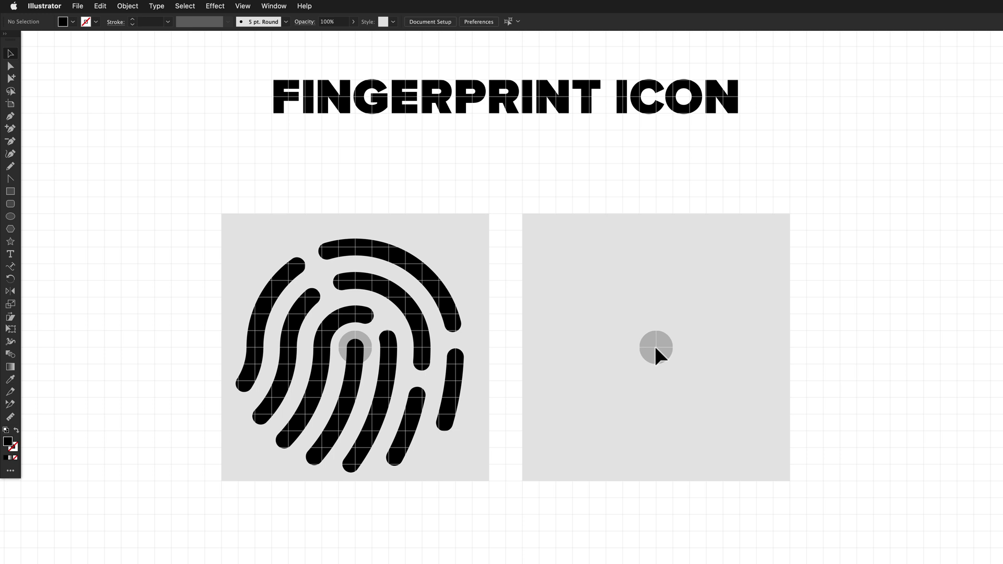
# Draw a black circle beside the fingerprint and enlarge it until its edge reaches the grey dot
pyautogui.click(11, 217)
pyautogui.moveTo(489, 347)
pyautogui.mouseDown()
pyautogui.moveTo(566, 436)
pyautogui.moveTo(632, 421)
pyautogui.moveTo(642, 432)
pyautogui.moveTo(625, 432)
pyautogui.moveTo(611, 401)
pyautogui.moveTo(557, 402)
pyautogui.moveTo(569, 413)
pyautogui.mouseUp()
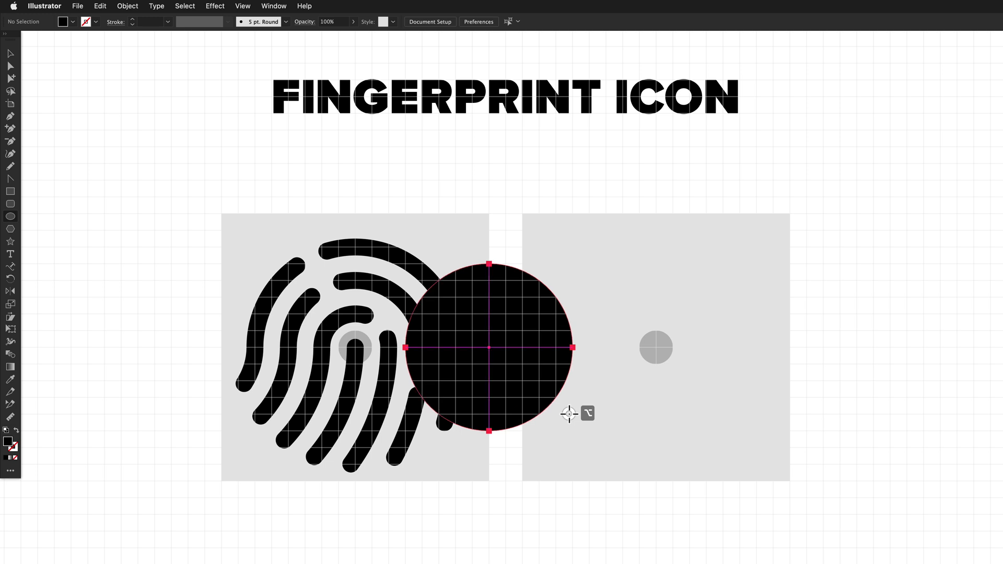
pyautogui.moveTo(569, 414); pyautogui.dragTo(652, 464)
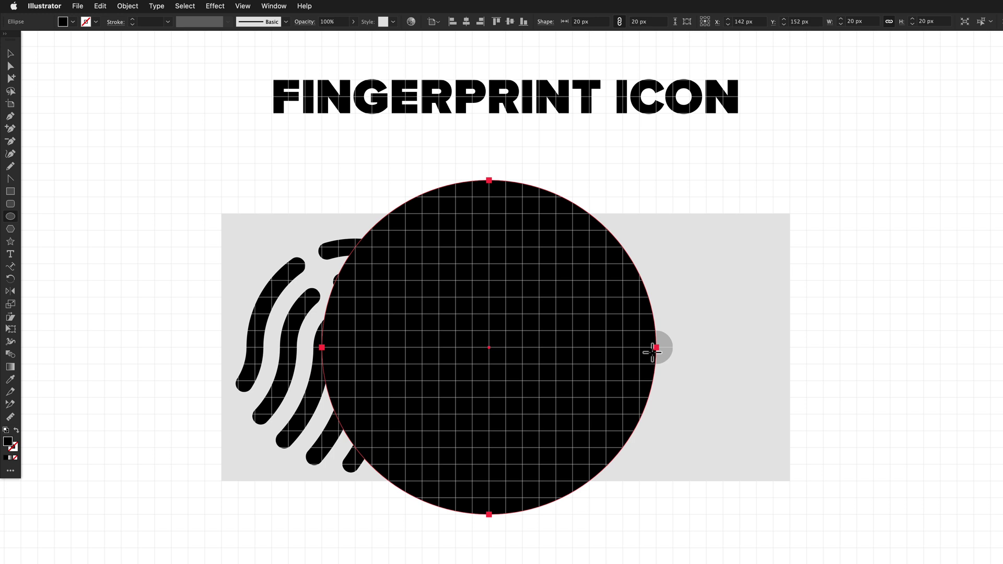
# Swap the circle's fill and stroke so it becomes an outline ring
pyautogui.press('v')
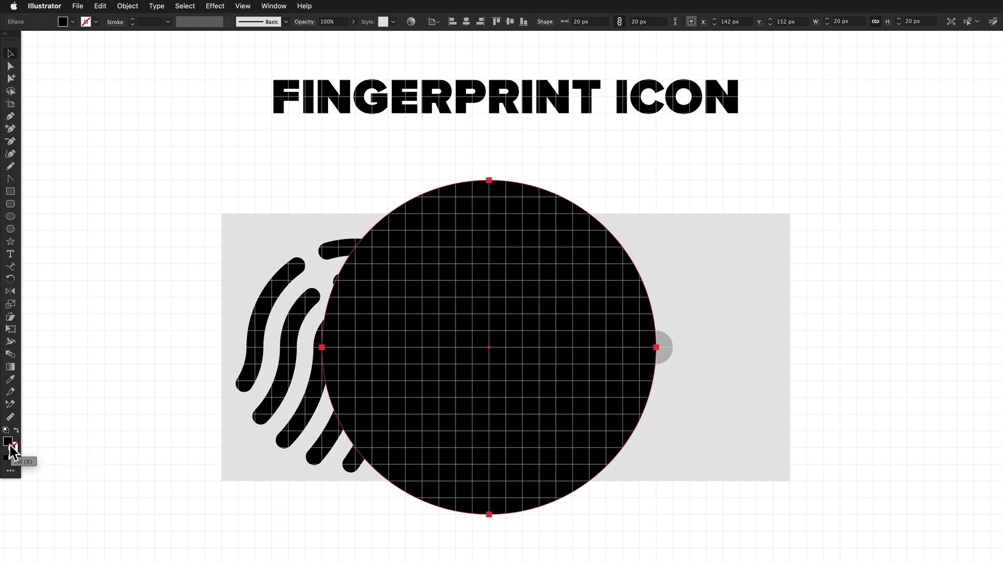
pyautogui.click(15, 432)
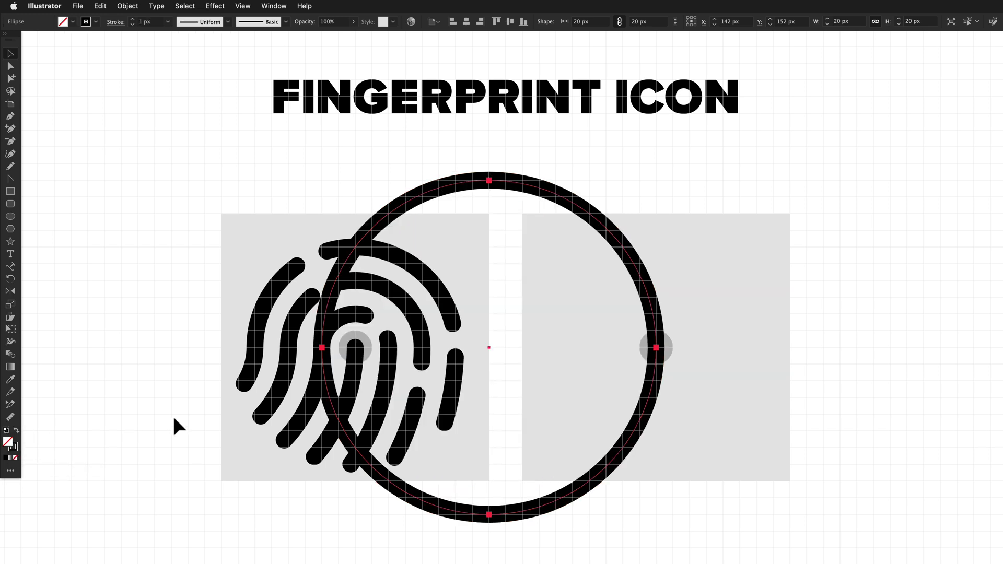
pyautogui.hotkey('shift', 'x')
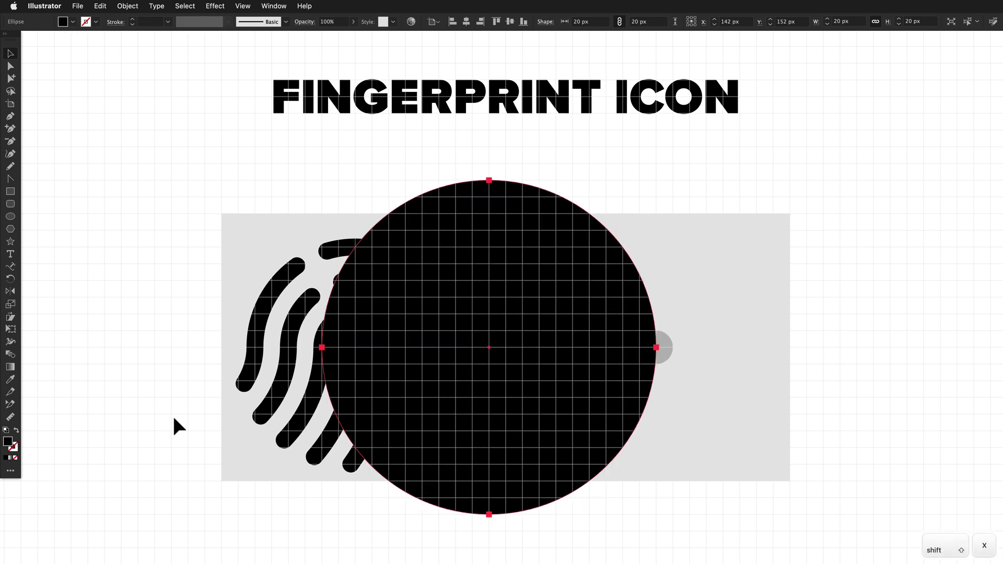
pyautogui.hotkey('shift', 'x')
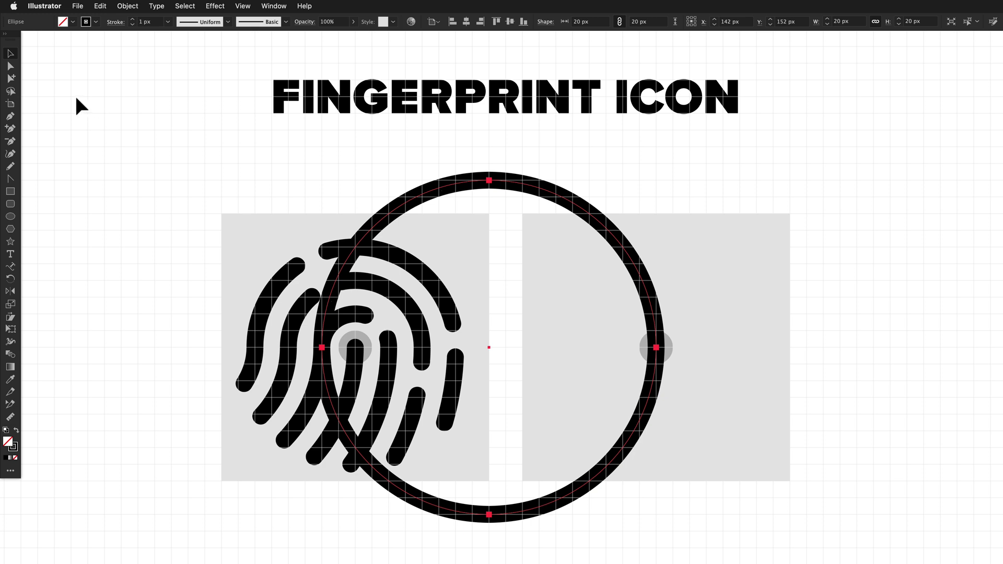
# Delete the ring's top and left anchor points, leaving a single arc
pyautogui.click(11, 66)
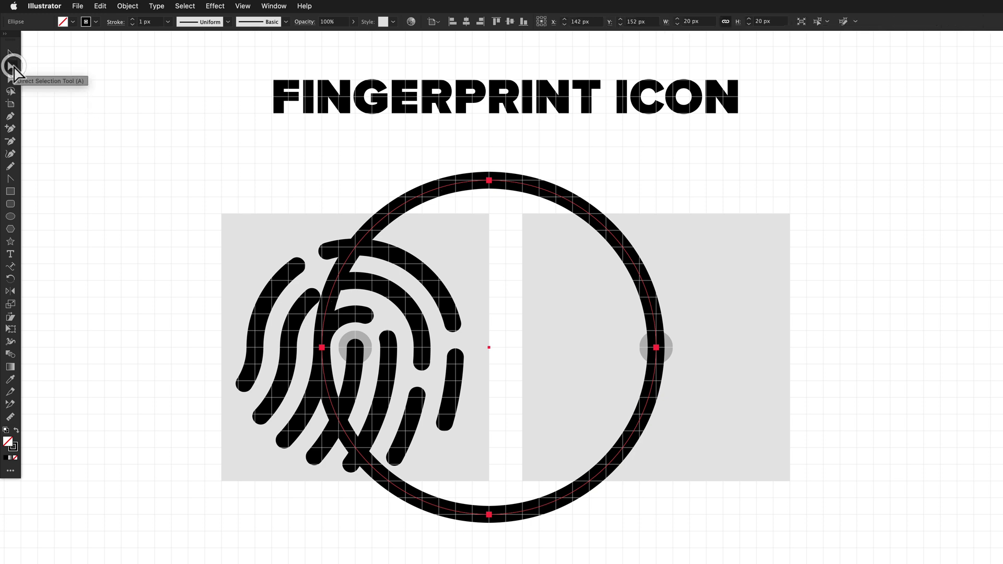
pyautogui.click(488, 182)
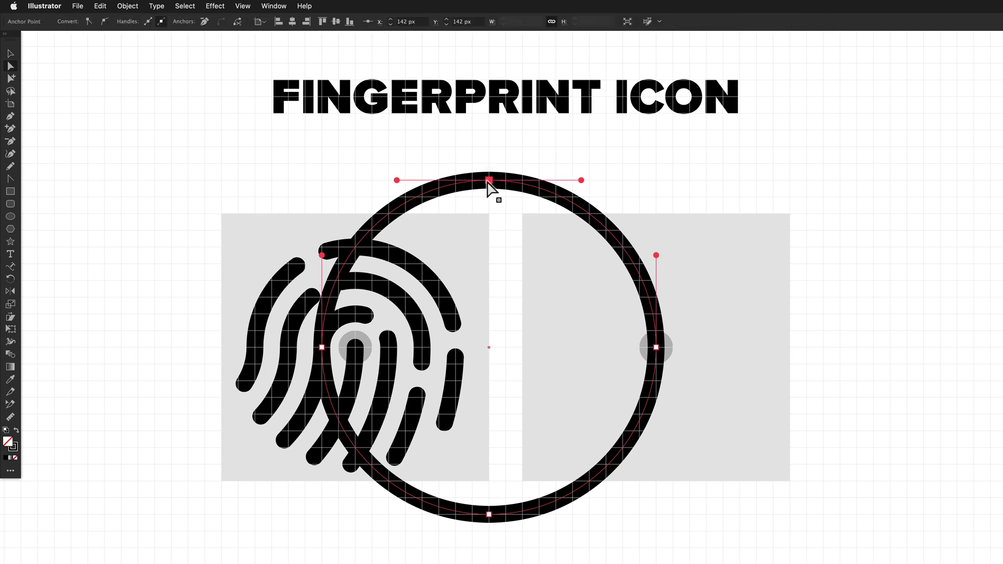
pyautogui.keyDown('shift'); pyautogui.click(322, 348); pyautogui.keyUp('shift')
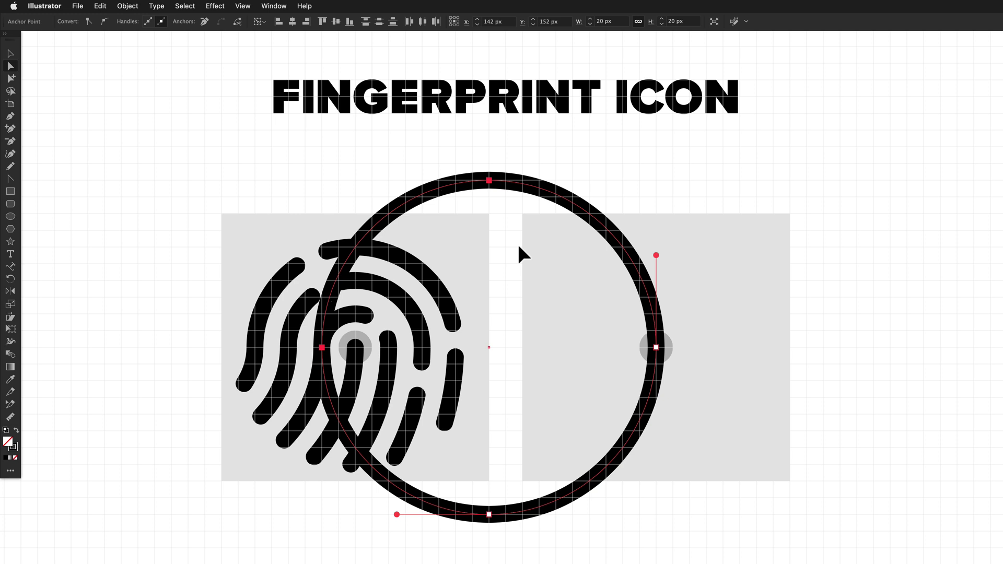
pyautogui.press('super+x')
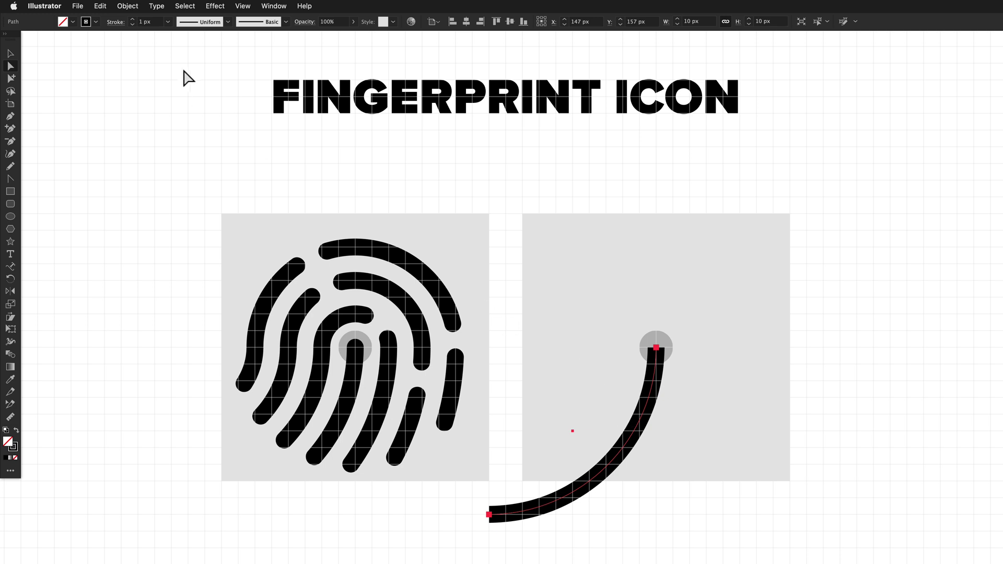
# Offset the arc path twice by 2 px to add two surrounding ridges
pyautogui.click(139, 6)
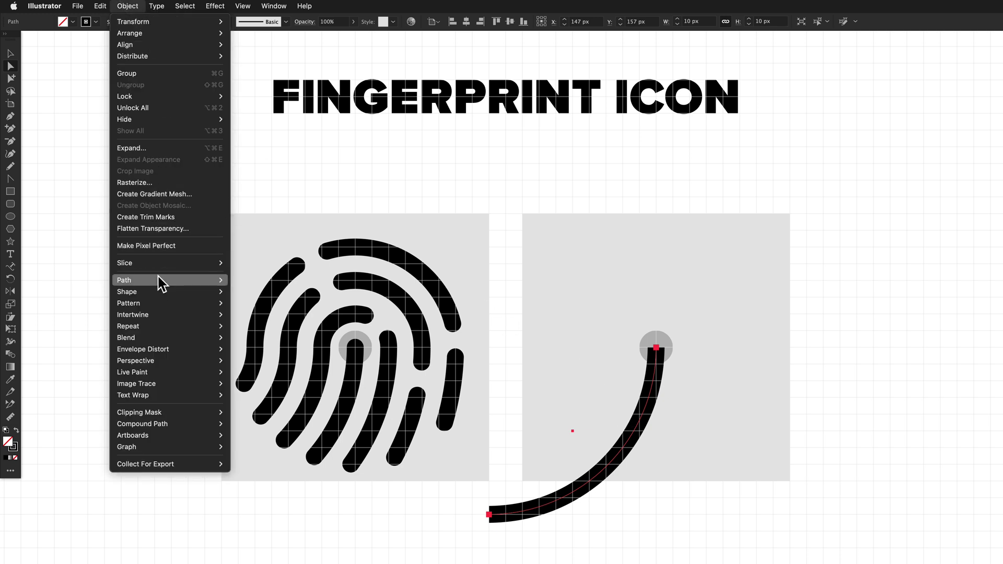
pyautogui.moveTo(159, 283)
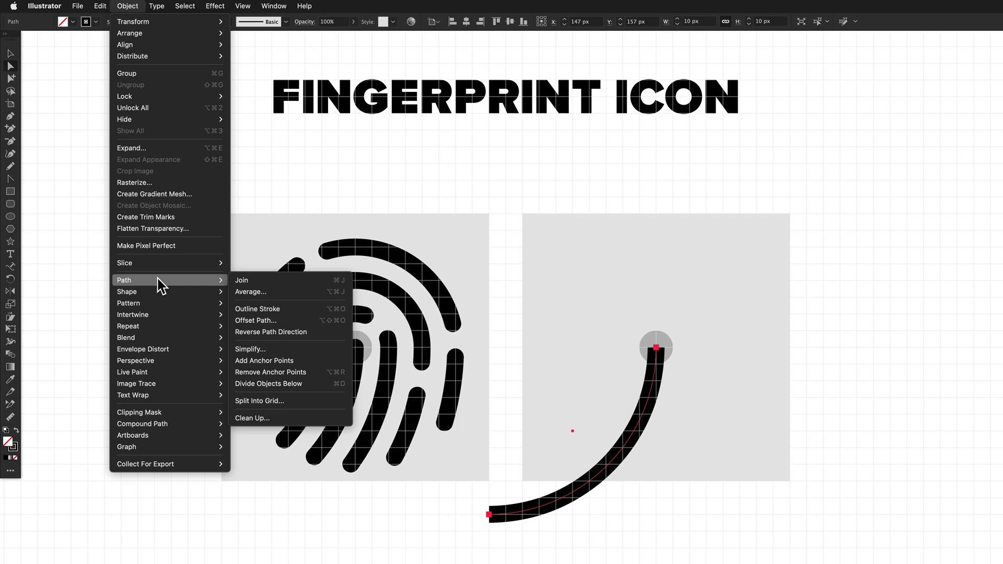
pyautogui.click(283, 321)
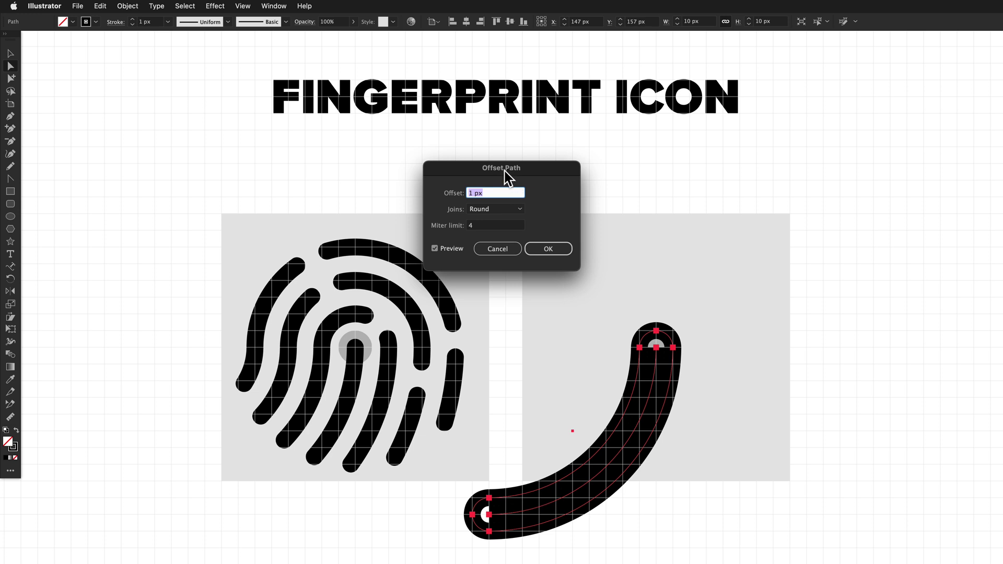
pyautogui.write('2')
pyautogui.press('Tab')
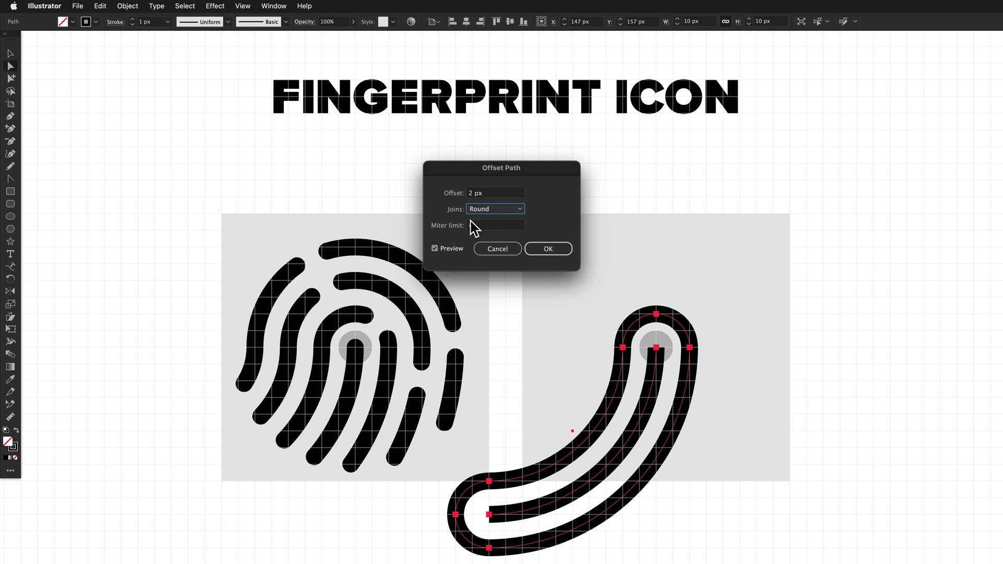
pyautogui.click(553, 250)
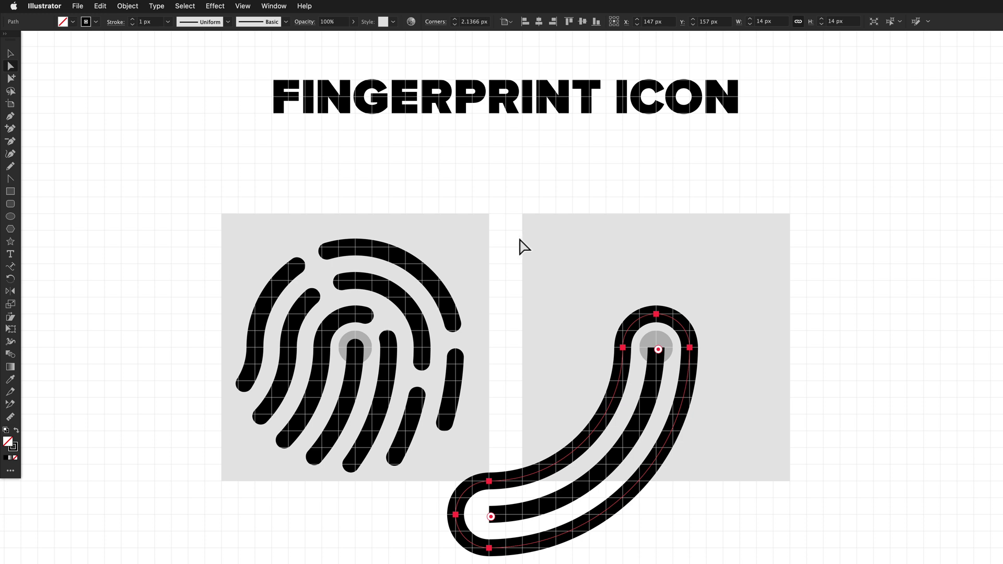
pyautogui.click(128, 7)
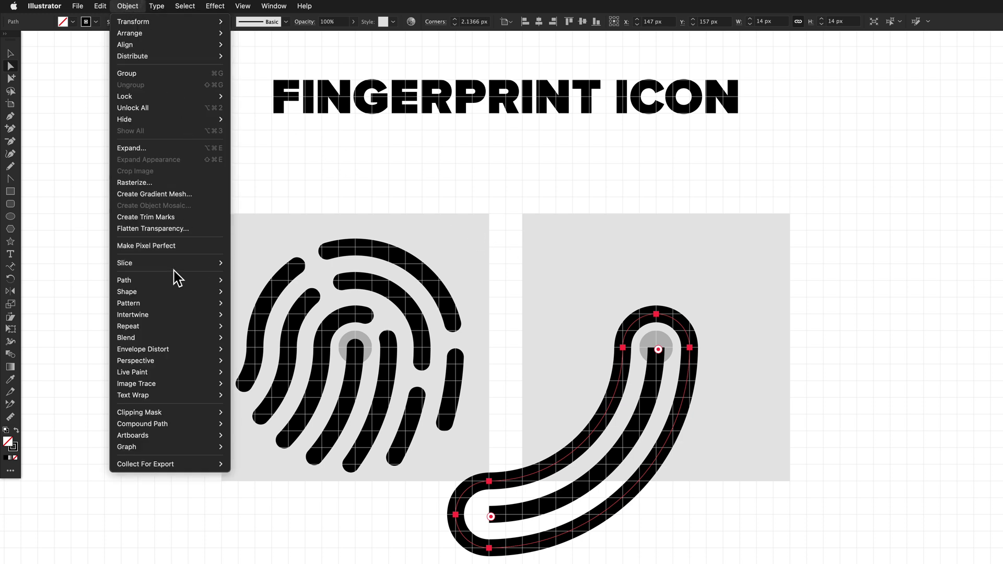
pyautogui.moveTo(172, 281)
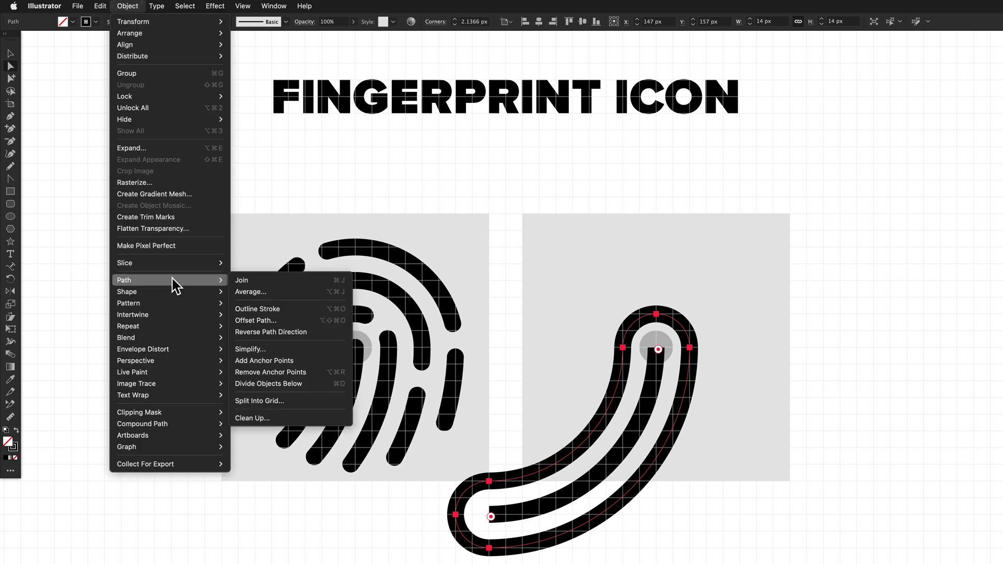
pyautogui.click(279, 321)
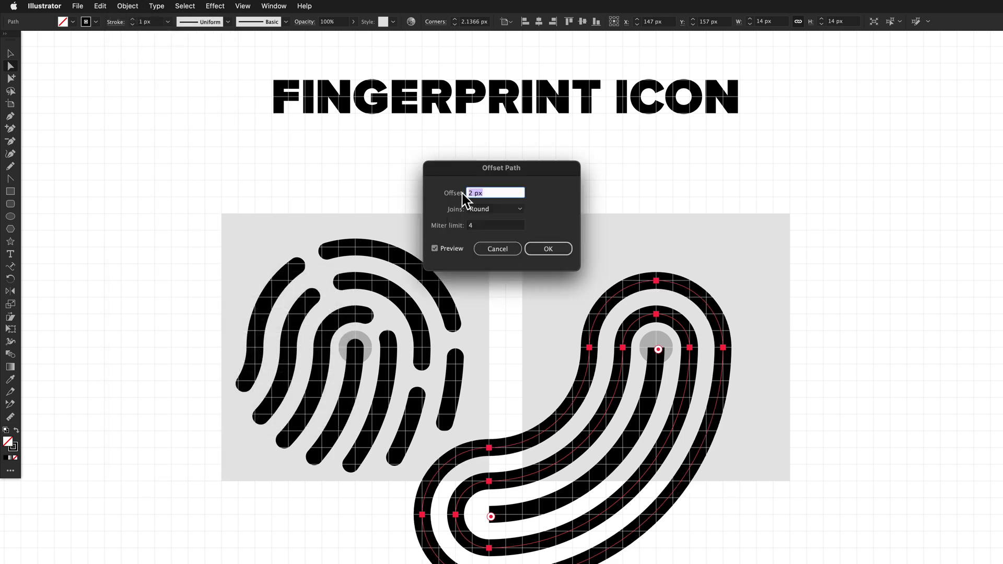
pyautogui.click(532, 247)
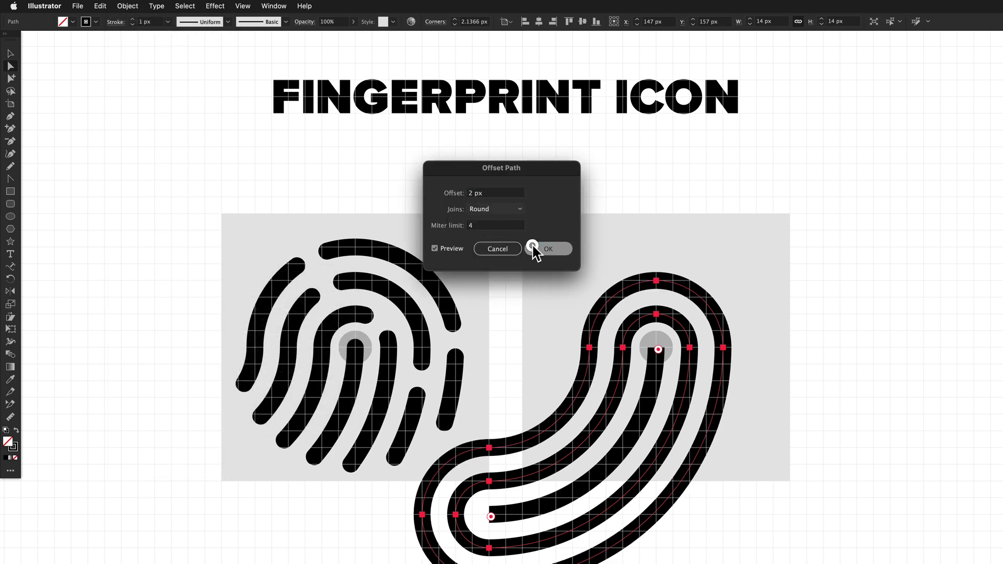
# Add a third 2 px offset loop and a final 1 px outer offset loop
pyautogui.click(127, 6)
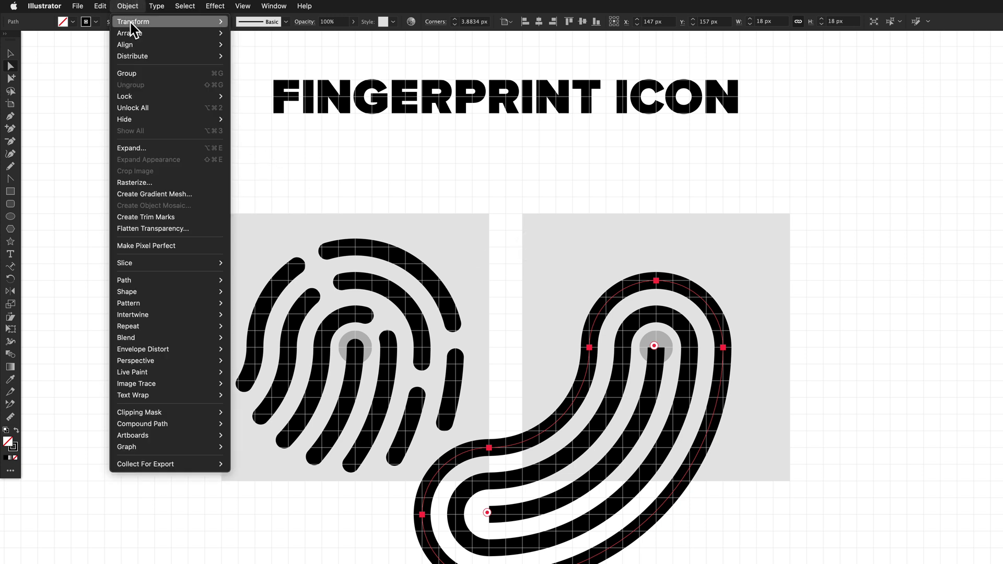
pyautogui.moveTo(152, 281)
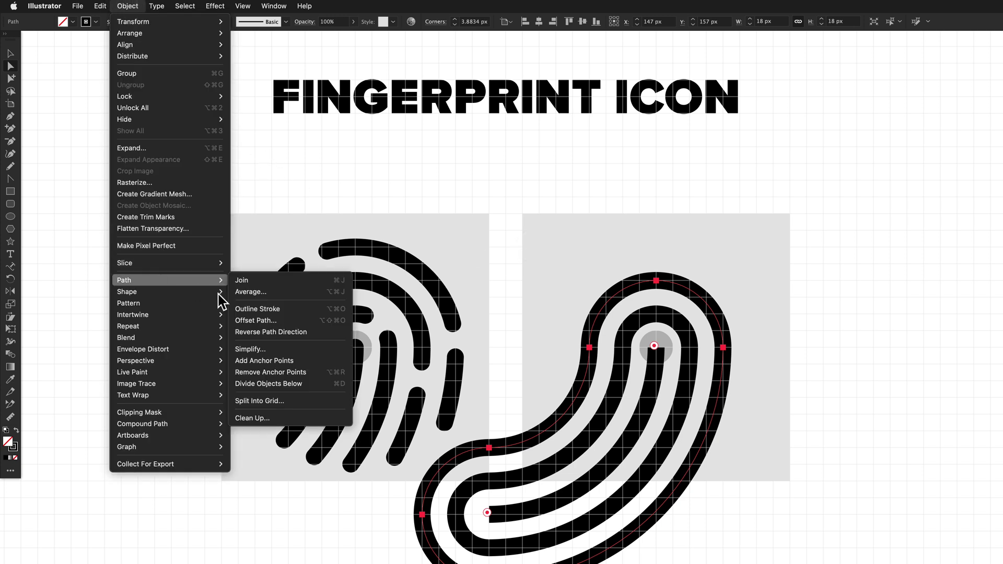
pyautogui.click(277, 321)
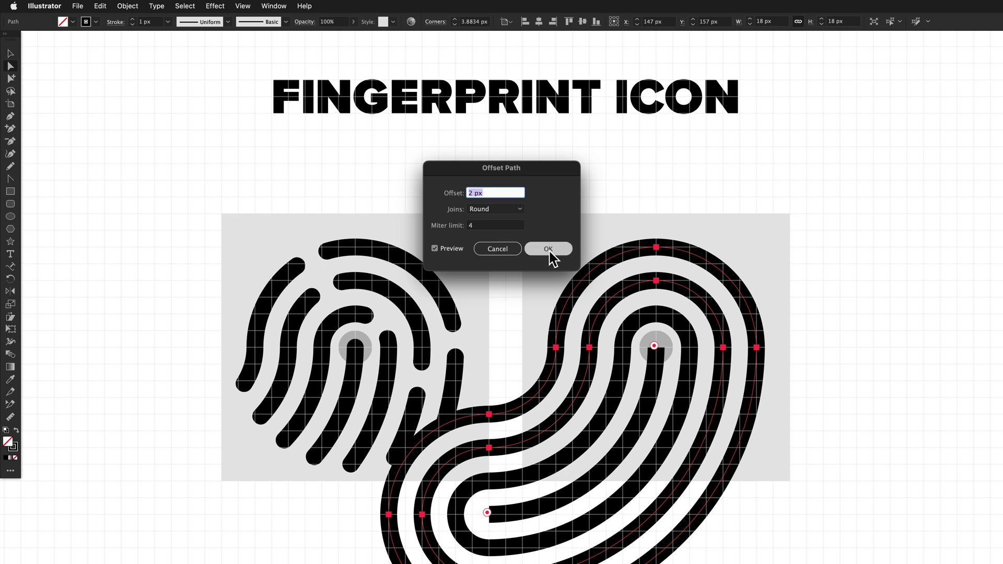
pyautogui.click(550, 250)
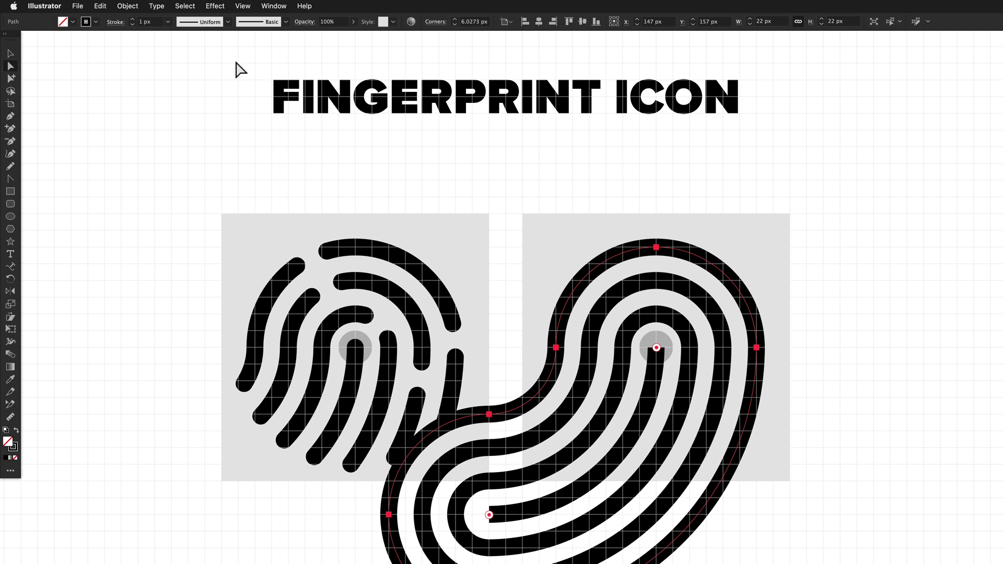
pyautogui.click(129, 6)
pyautogui.moveTo(165, 281)
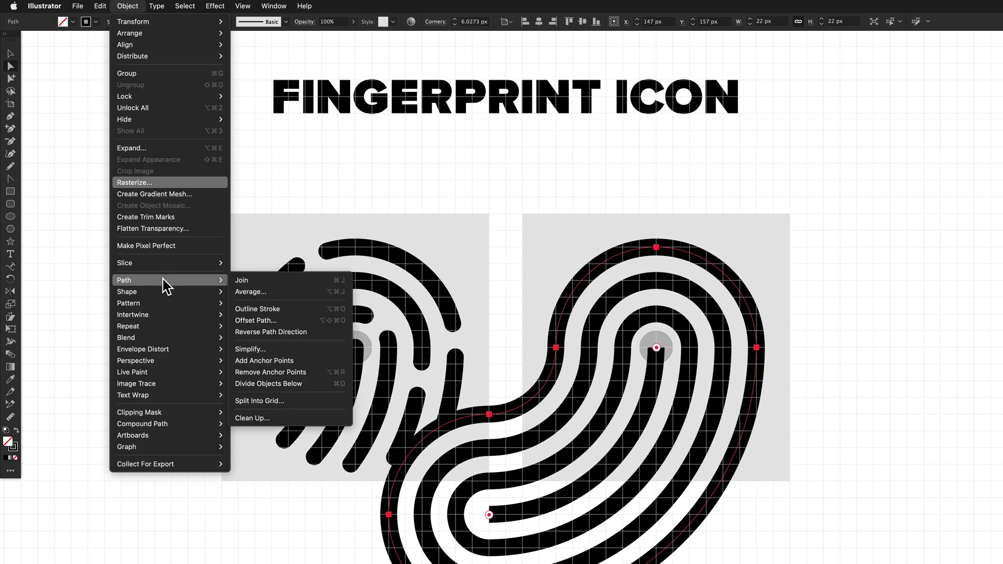
pyautogui.click(293, 321)
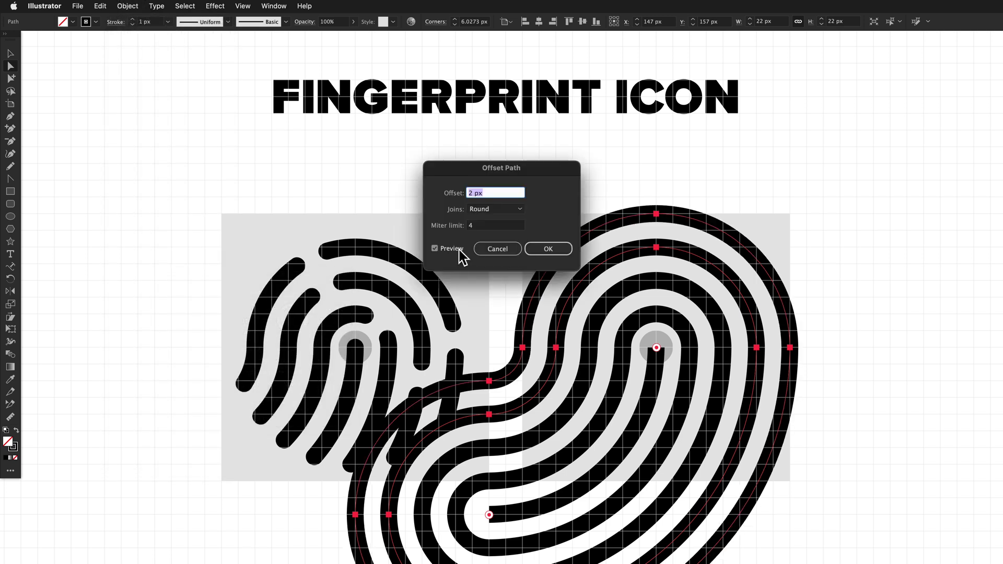
pyautogui.write('1')
pyautogui.click(547, 250)
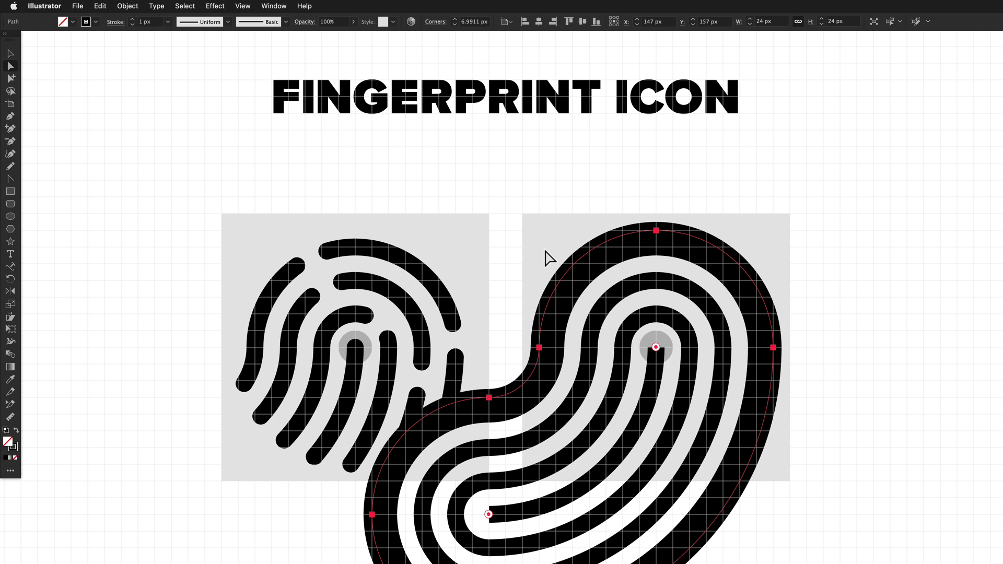
# Rotate the looping ridge paths around the grey dot so the loop swings toward the upper right
pyautogui.click(12, 278)
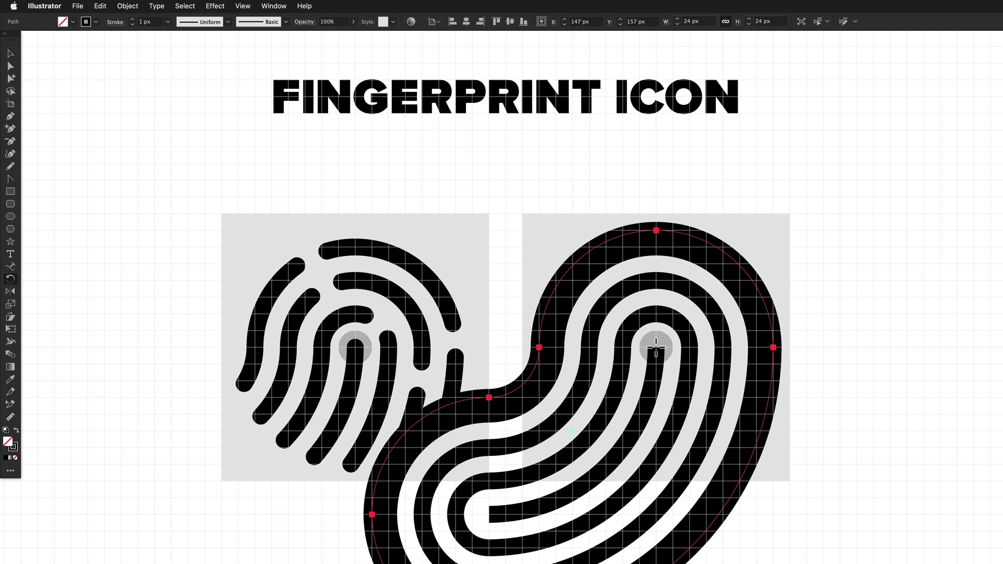
pyautogui.click(657, 347)
pyautogui.moveTo(759, 223); pyautogui.dragTo(789, 290)
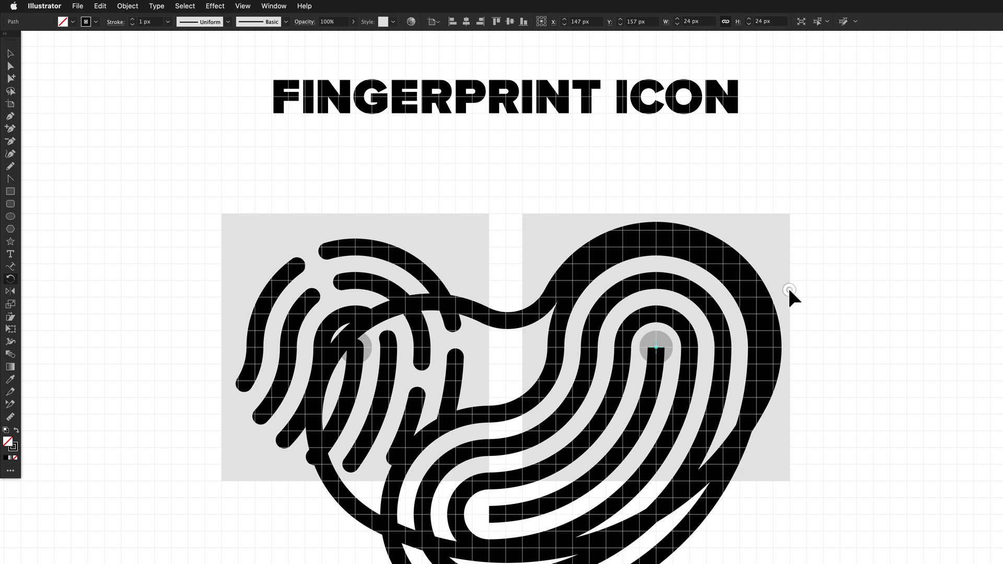
pyautogui.moveTo(790, 292); pyautogui.dragTo(588, 424)
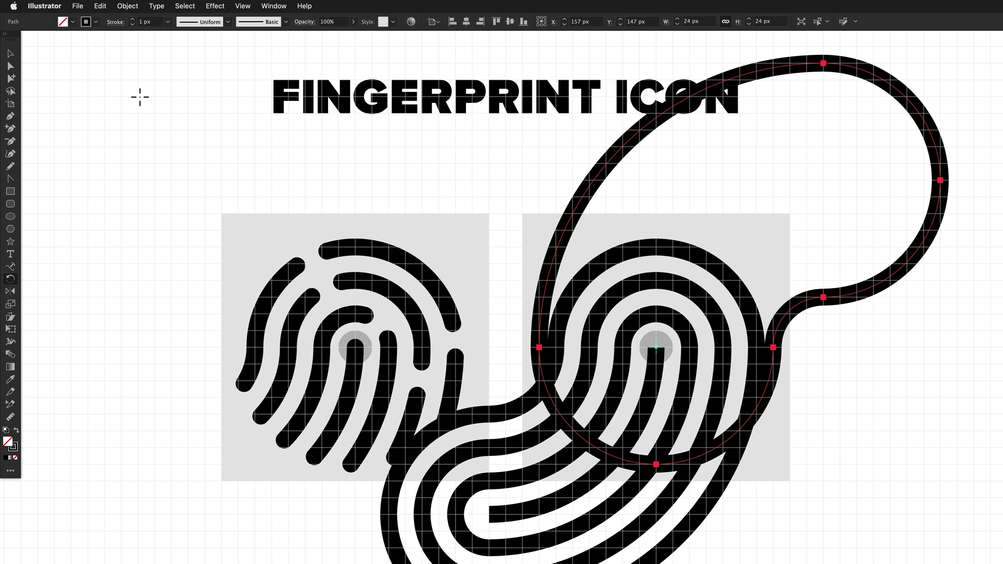
# Select all ridge paths, apply Pathfinder Outline, and ungroup the resulting segments
pyautogui.click(10, 54)
pyautogui.moveTo(508, 185); pyautogui.dragTo(802, 487)
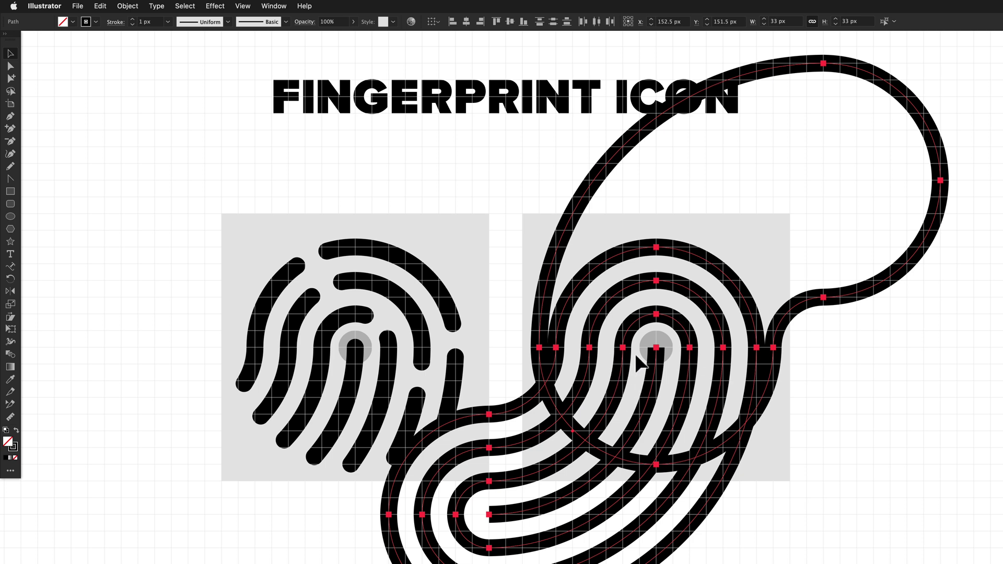
pyautogui.moveTo(999, 439); pyautogui.dragTo(815, 358)
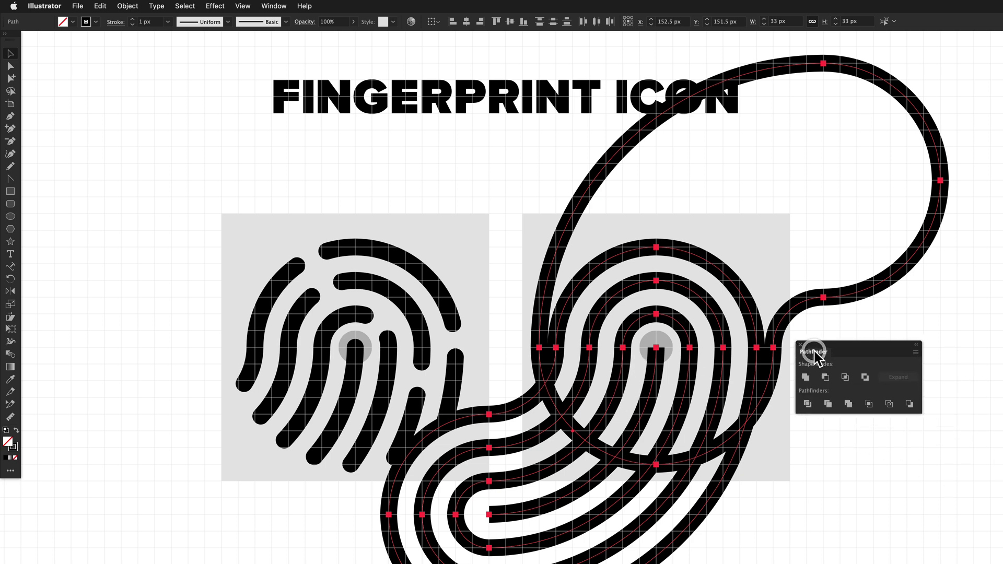
pyautogui.click(891, 404)
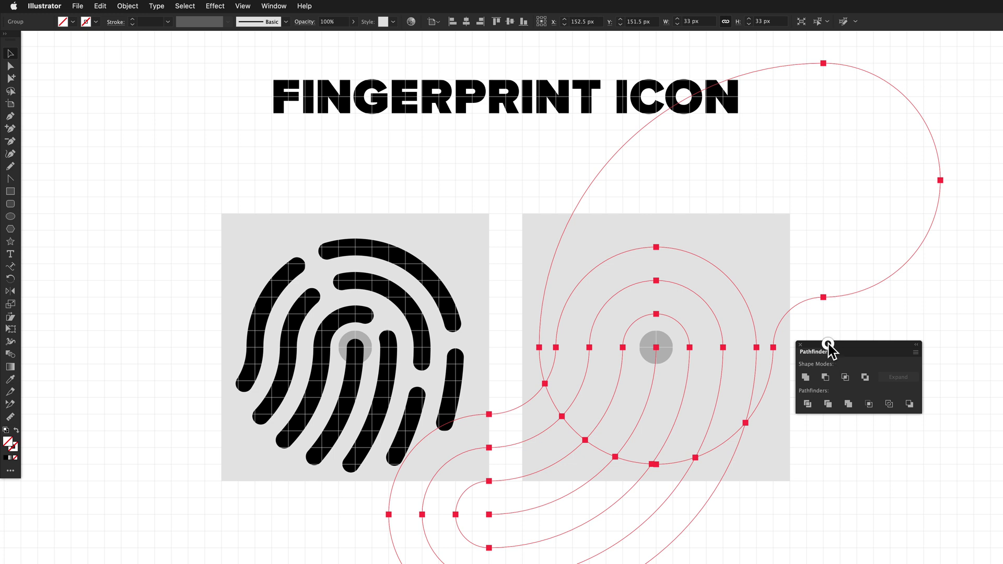
pyautogui.click(800, 345)
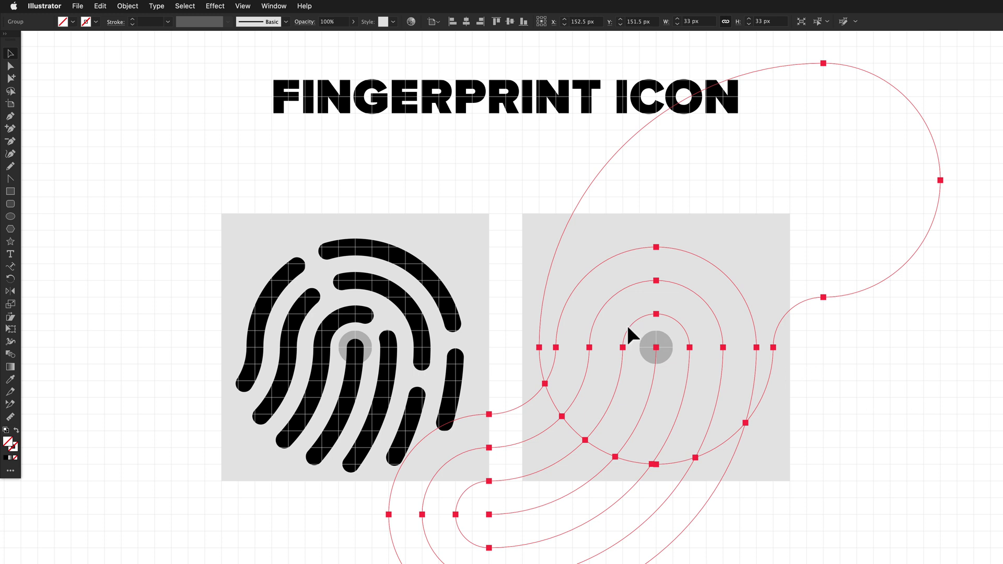
pyautogui.click(128, 6)
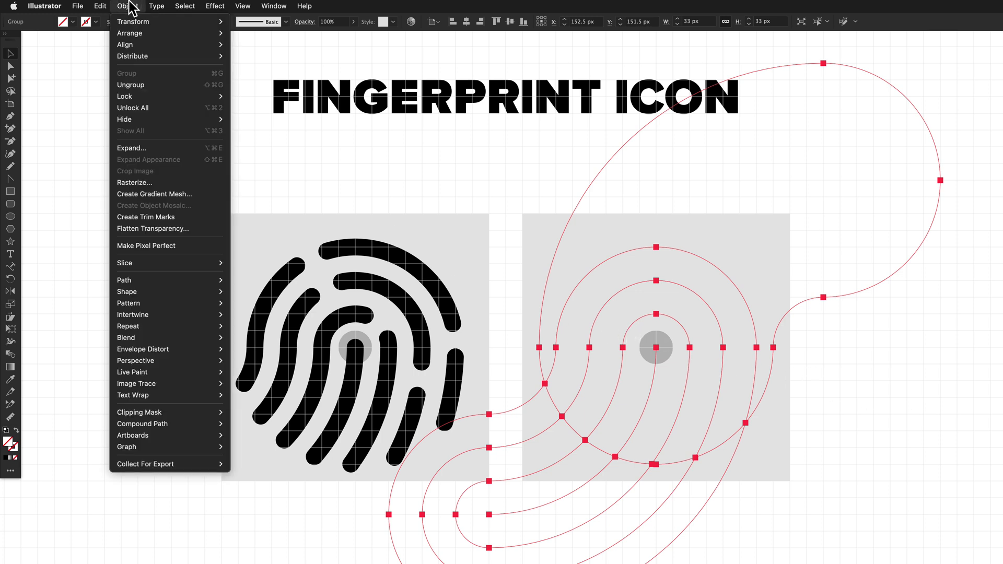
pyautogui.click(146, 85)
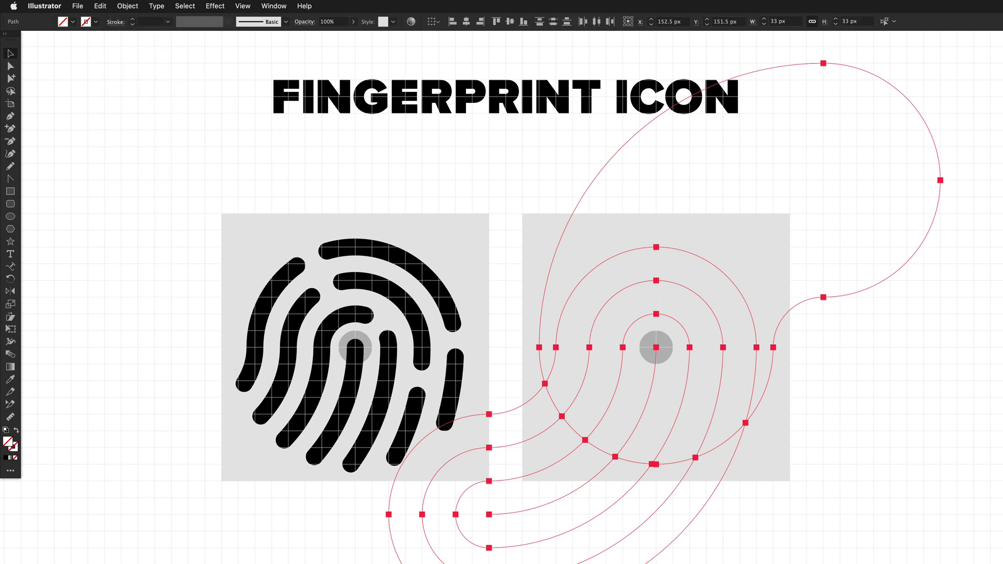
# Set the ridge segments to a 1 px stroke with round caps and an 8 px dashed line
pyautogui.hotkey('ctrl', 'F10')
pyautogui.moveTo(897, 290); pyautogui.dragTo(819, 272)
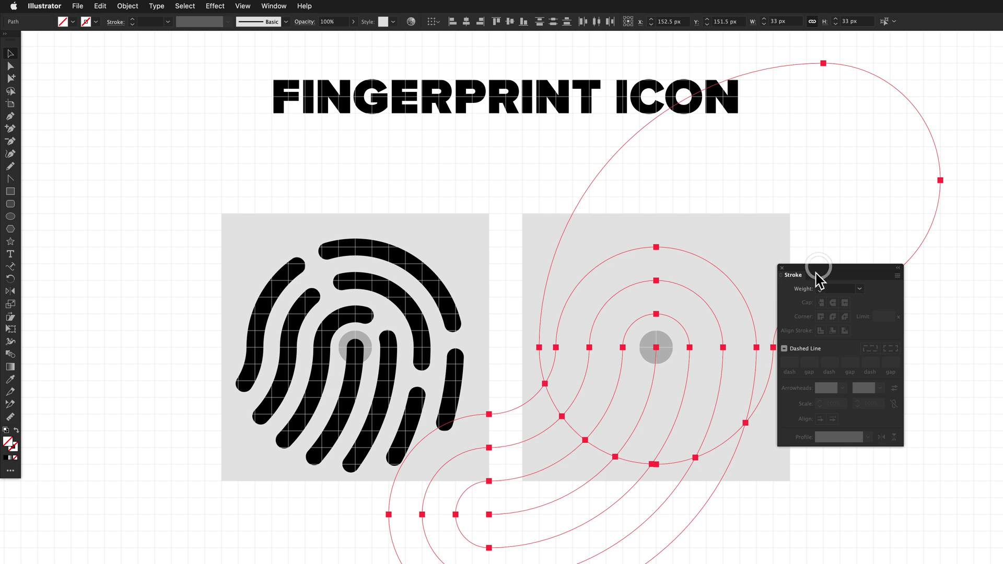
pyautogui.click(837, 288)
pyautogui.write('1')
pyautogui.press('Return')
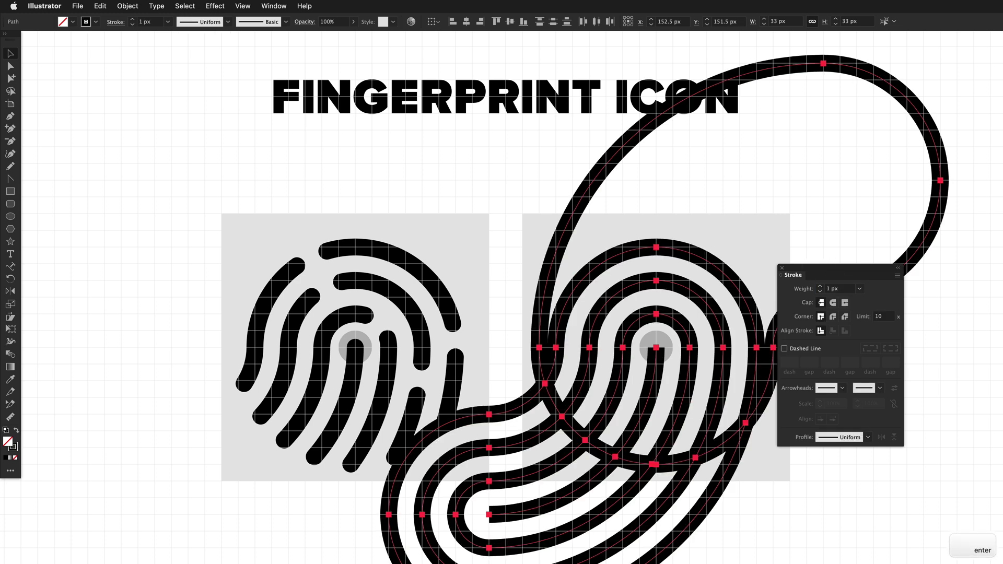
pyautogui.click(834, 304)
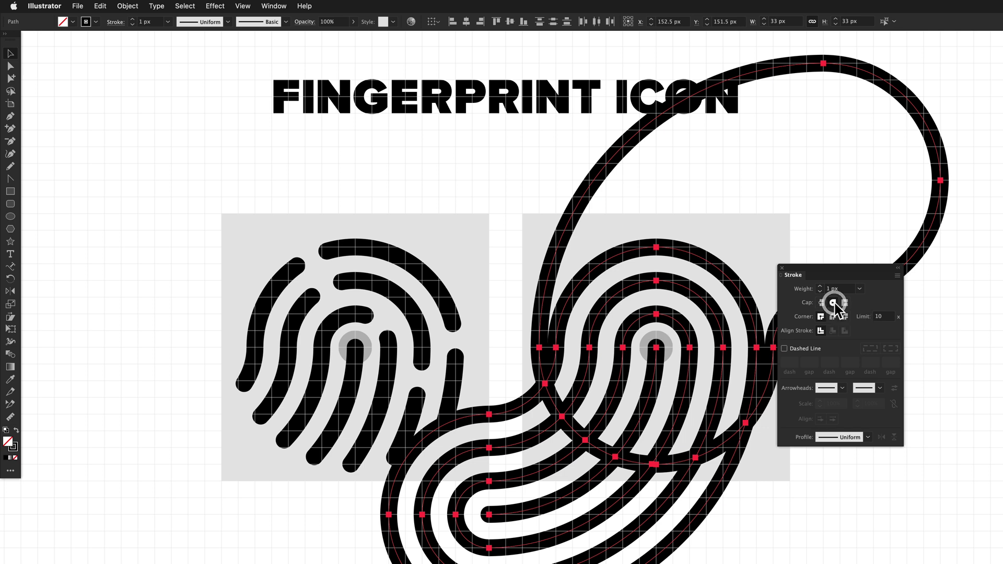
pyautogui.click(802, 350)
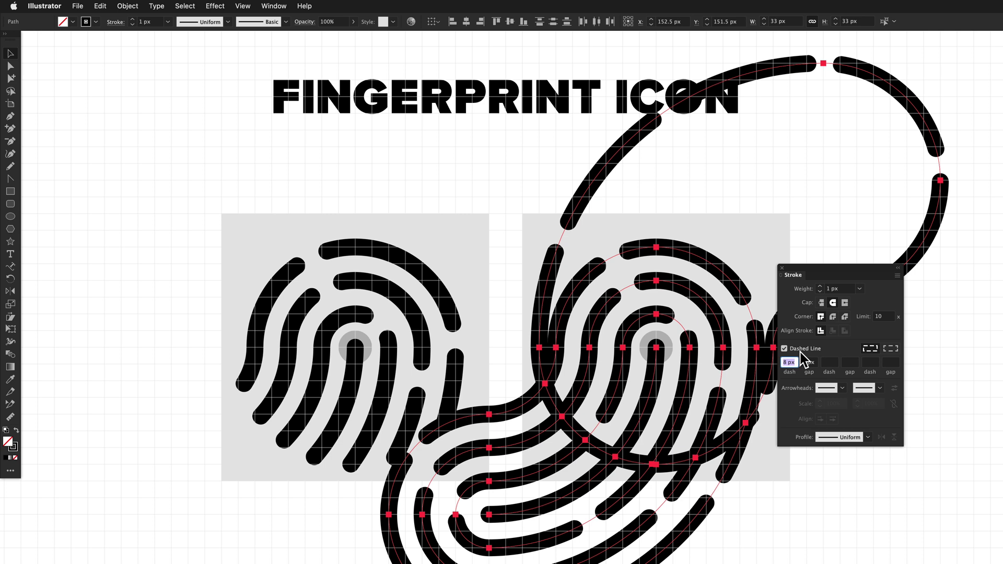
pyautogui.click(790, 362)
pyautogui.click(783, 268)
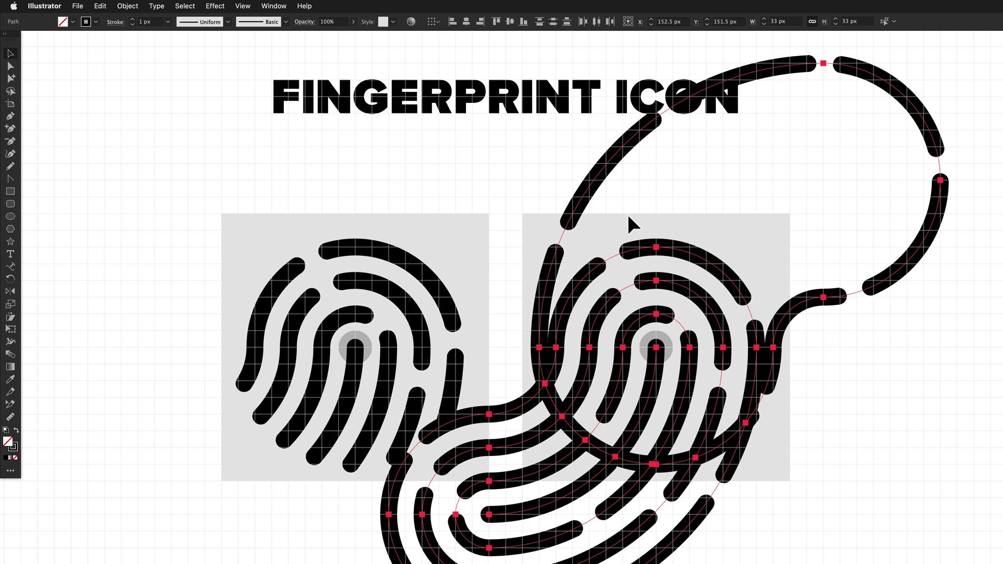
# Marquee-select the stray dashed ridge segments and cut them away
pyautogui.moveTo(628, 214); pyautogui.dragTo(726, 368)
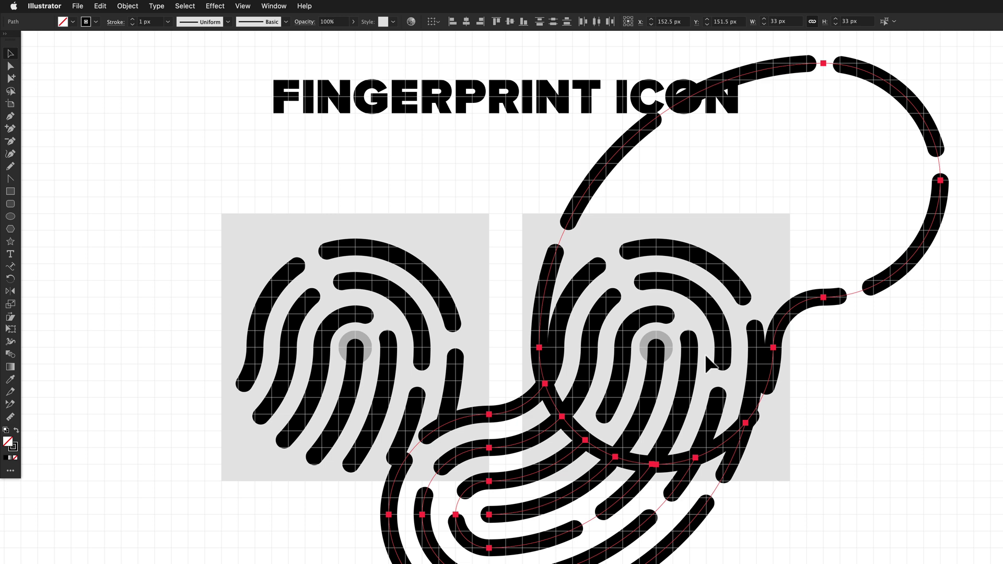
pyautogui.press('super+x')
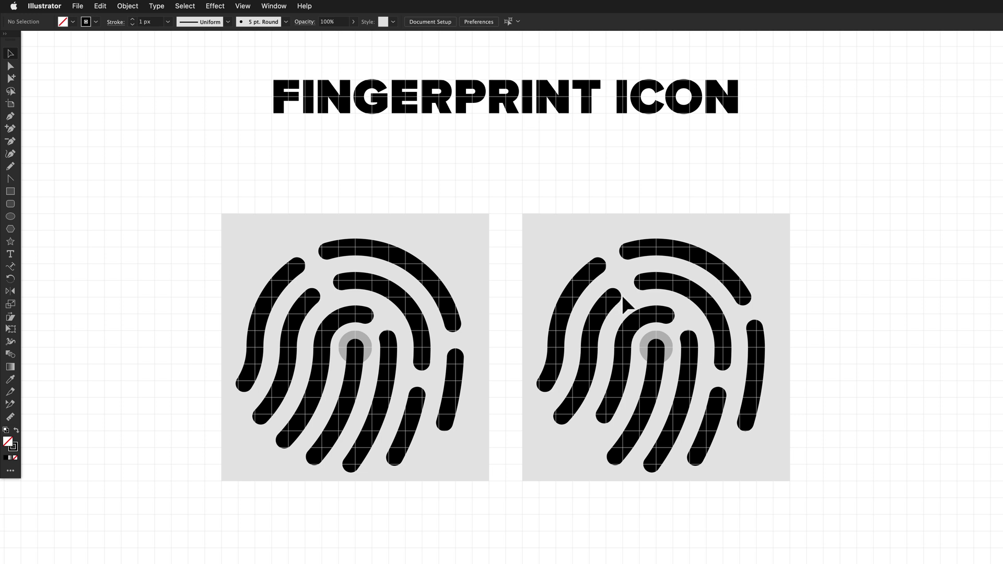
# With Scissors, cut a lower-left ridge near its lower end and the outer arc, then deselect
pyautogui.click(606, 415)
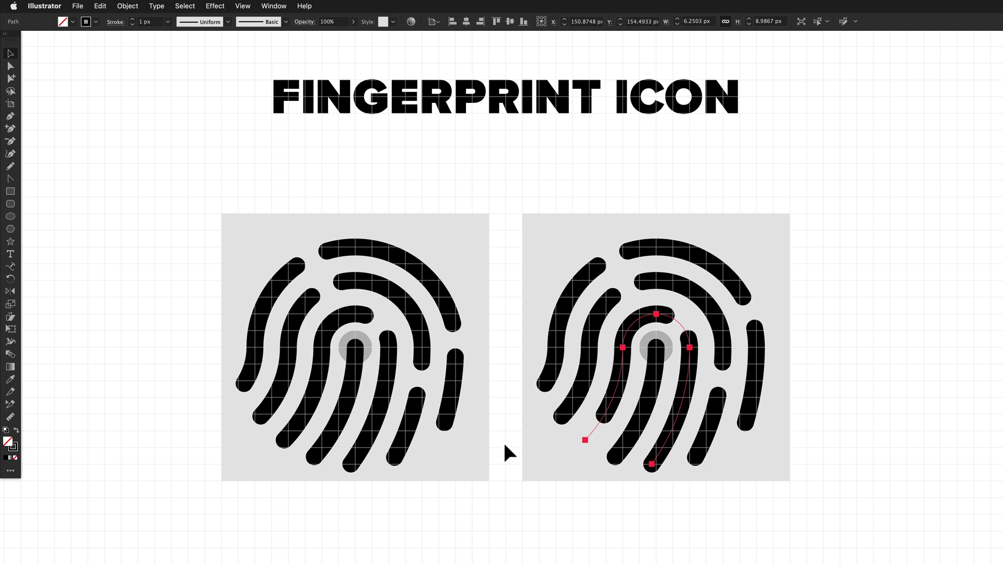
pyautogui.press('c')
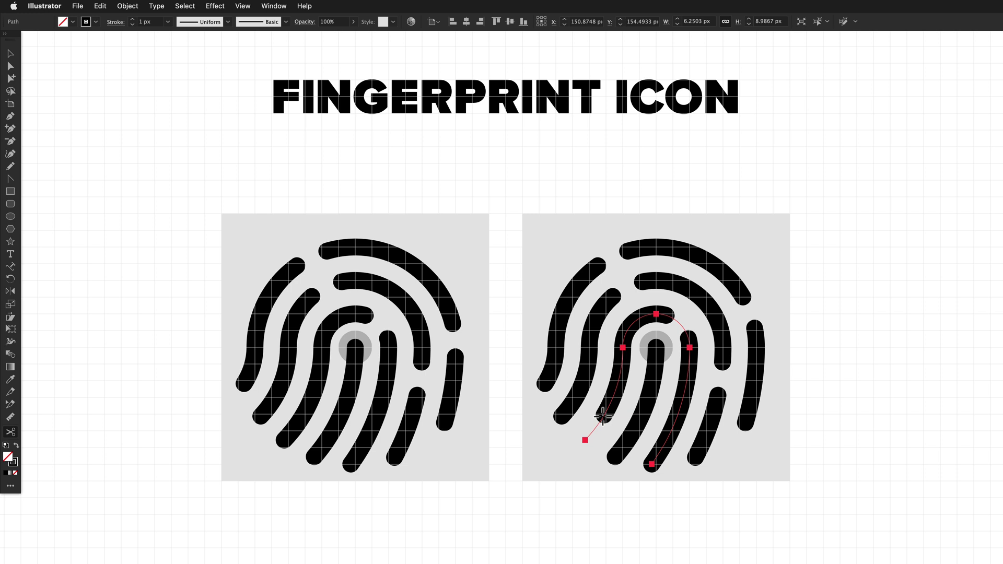
pyautogui.click(604, 414)
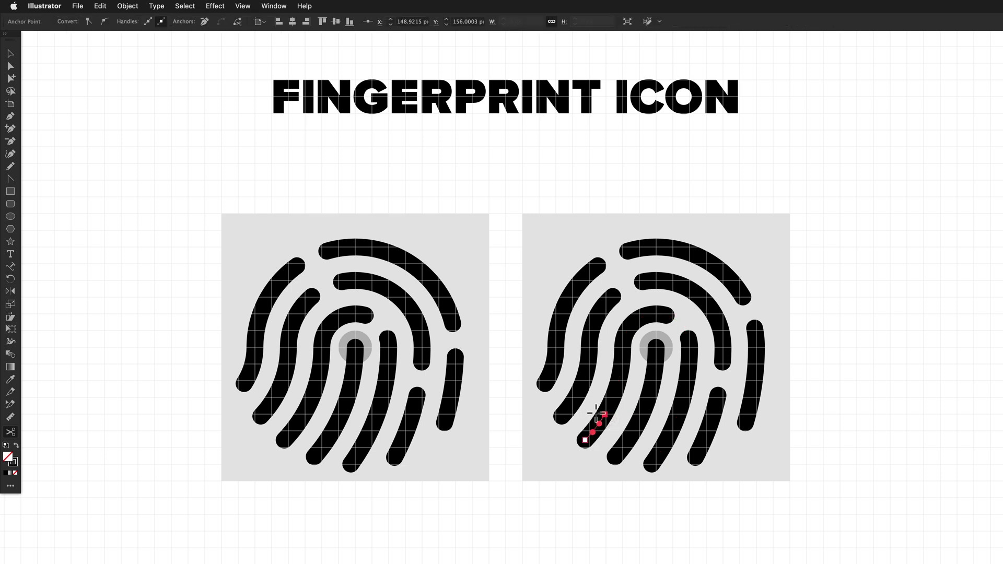
pyautogui.click(561, 313)
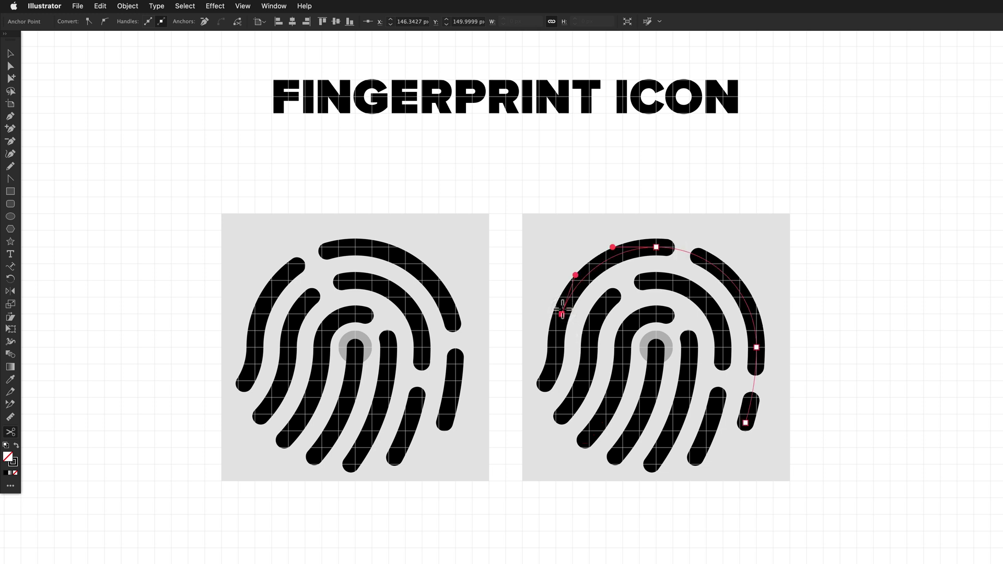
pyautogui.press('v')
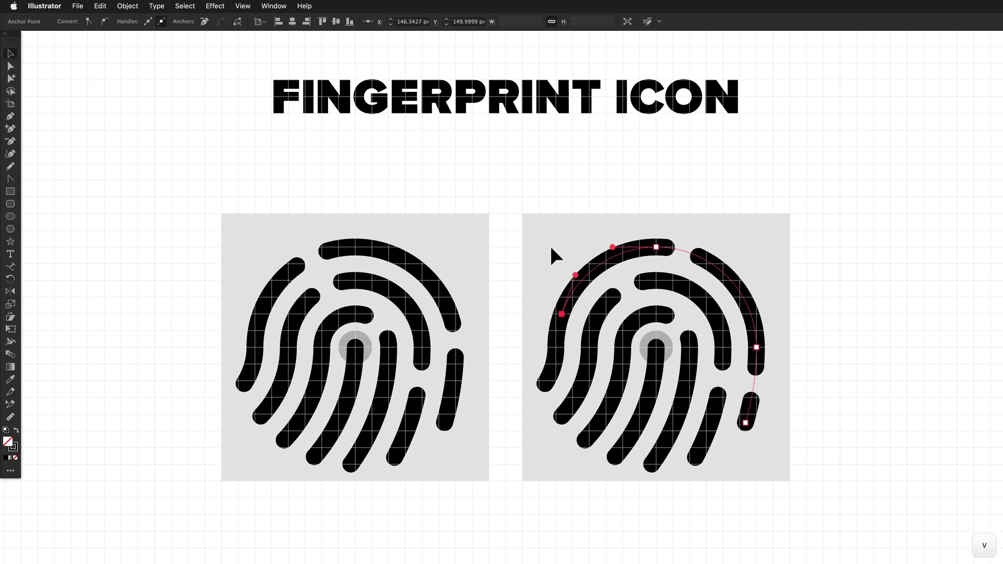
pyautogui.click(550, 246)
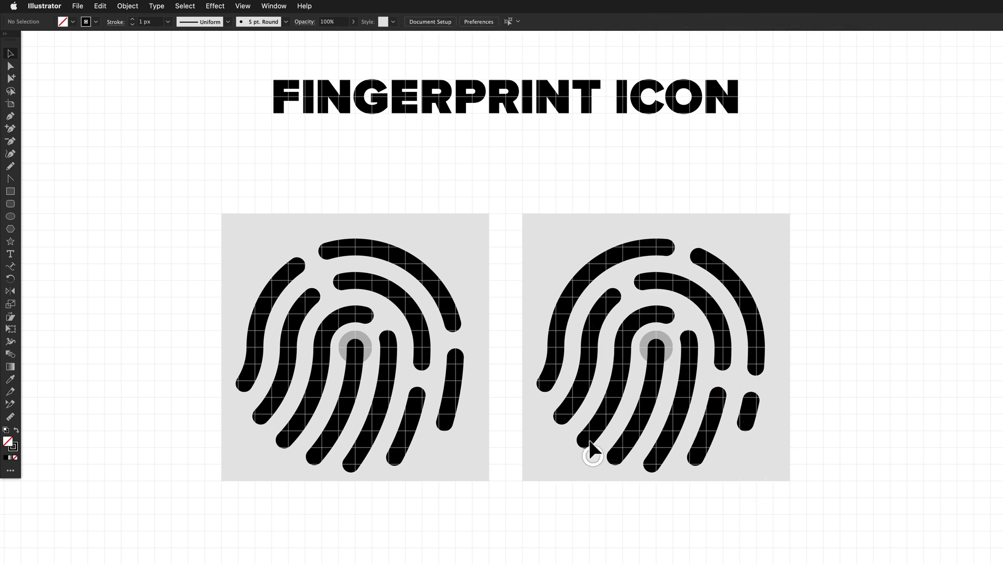
# Nudge the cut-off ridge end piece and outline the right fingerprint's ridge strokes
pyautogui.moveTo(589, 443); pyautogui.dragTo(570, 467)
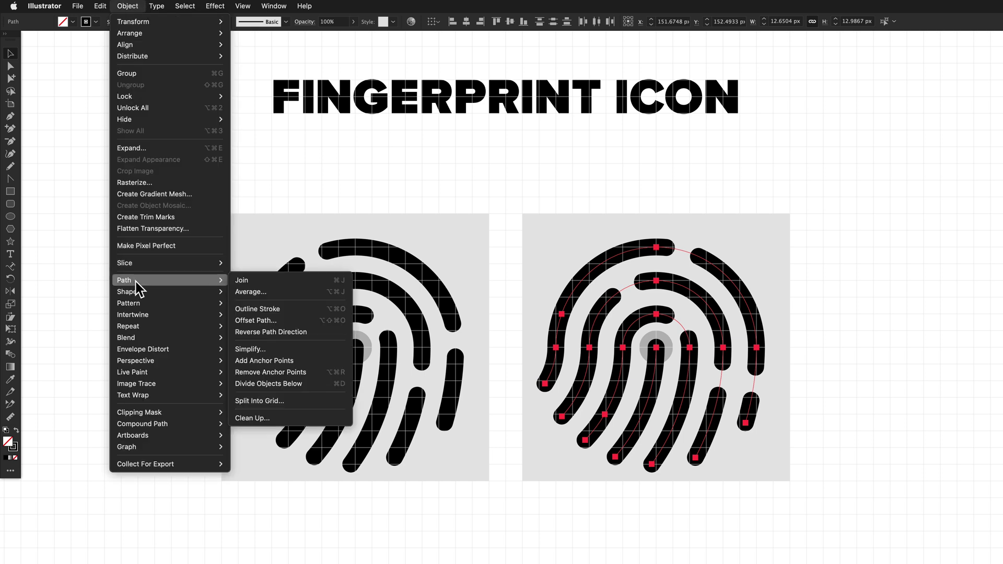
pyautogui.click(287, 310)
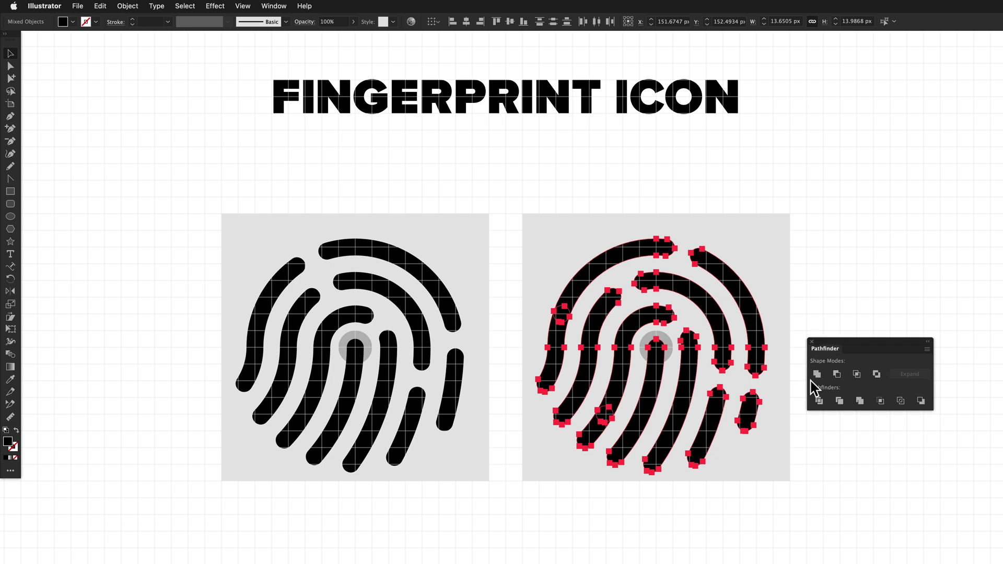
pyautogui.click(583, 457)
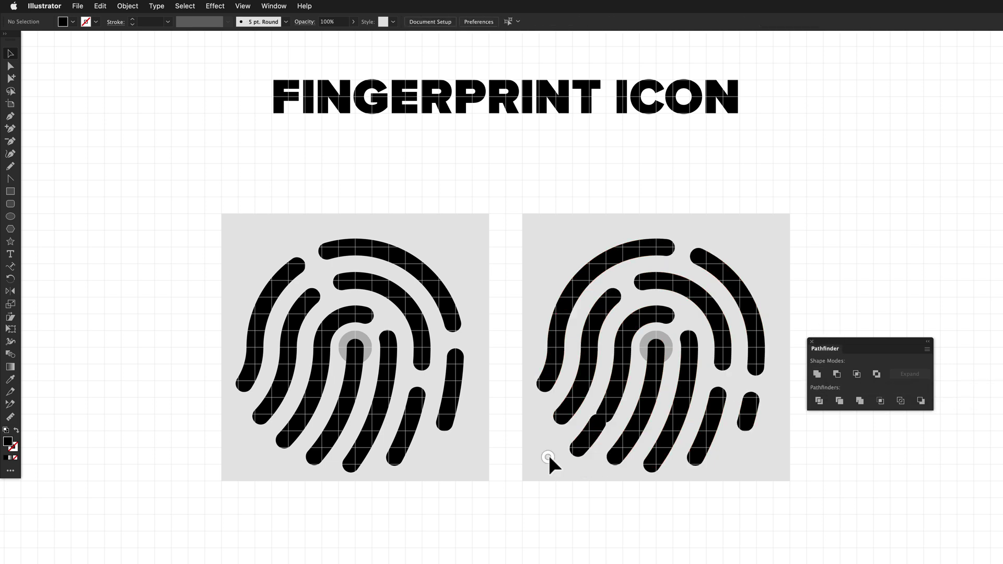
pyautogui.moveTo(549, 465)
pyautogui.mouseDown()
pyautogui.moveTo(594, 437)
pyautogui.moveTo(590, 427)
pyautogui.moveTo(577, 449)
pyautogui.mouseUp()
pyautogui.press('super+z')
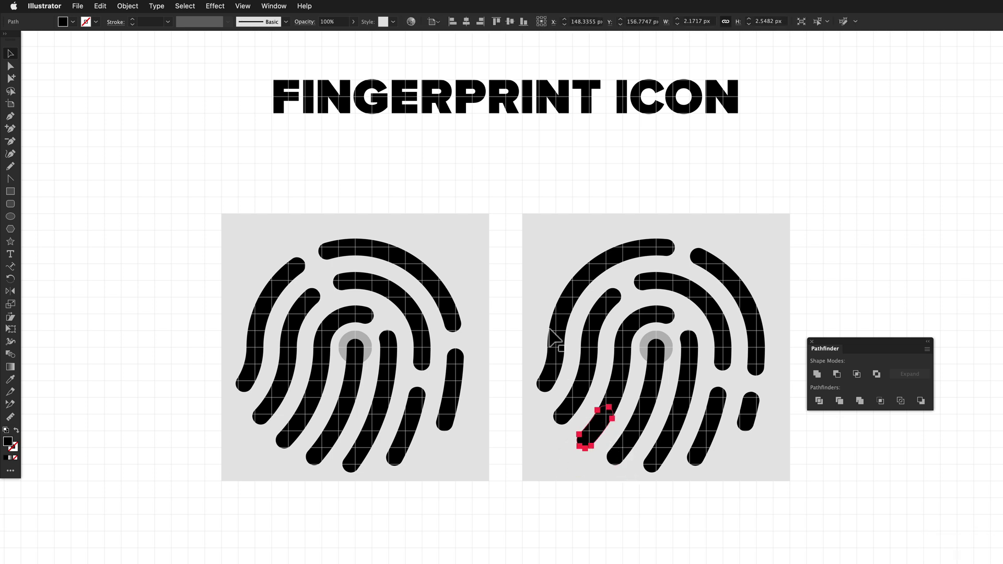
# Unite all the right fingerprint's ridge shapes into one shape with Pathfinder
pyautogui.moveTo(528, 228); pyautogui.dragTo(775, 482)
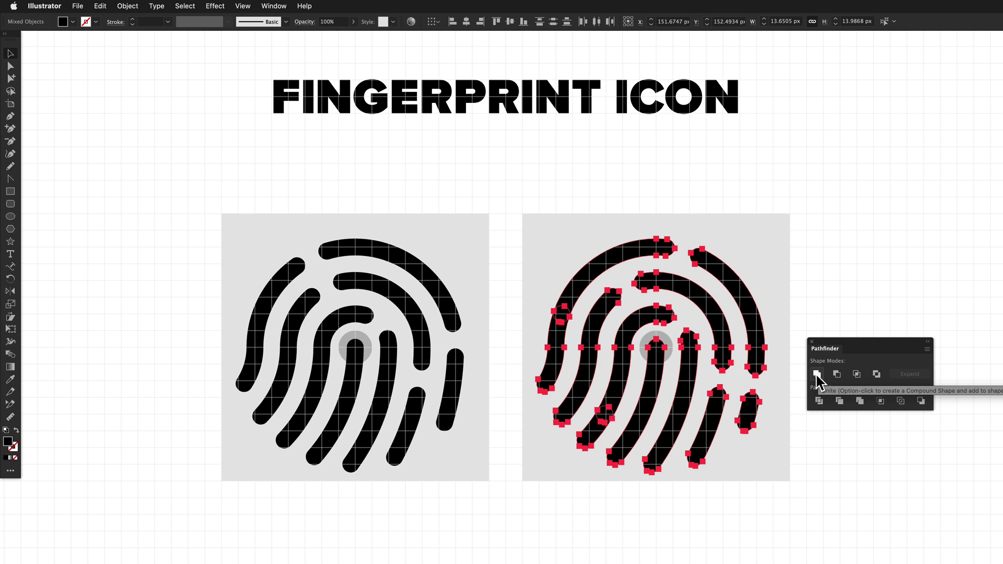
pyautogui.click(817, 376)
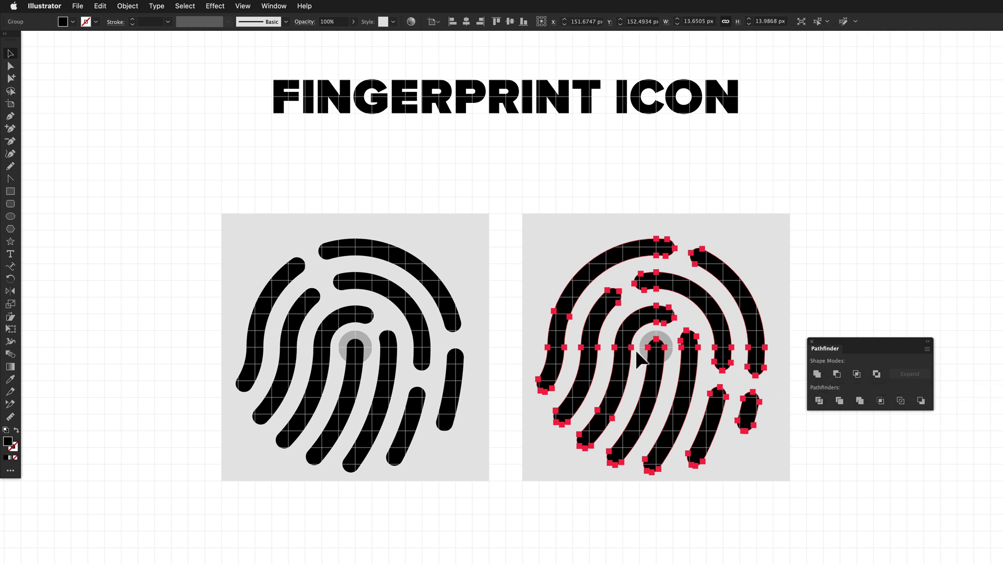
pyautogui.moveTo(831, 340); pyautogui.dragTo(891, 394)
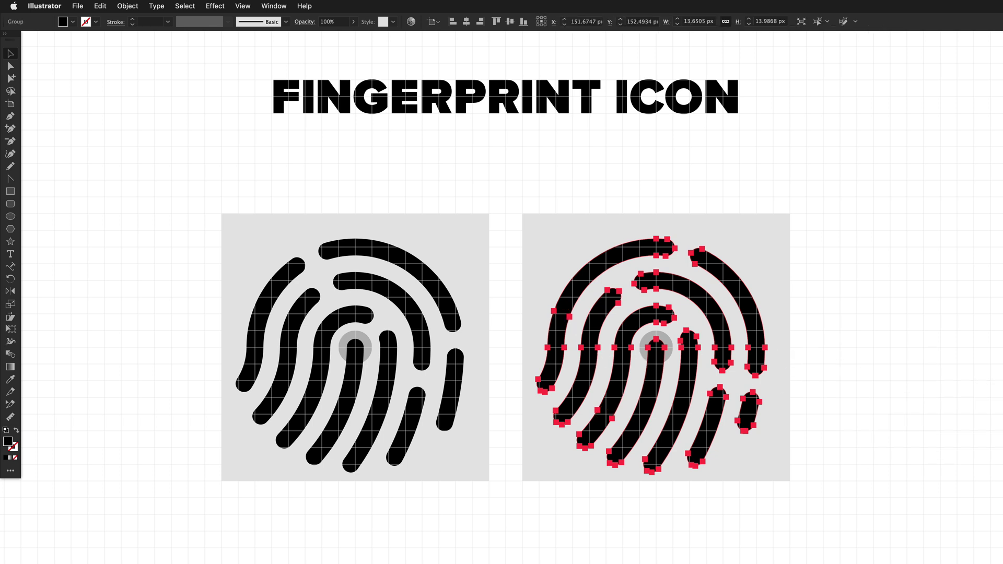
pyautogui.click(765, 273)
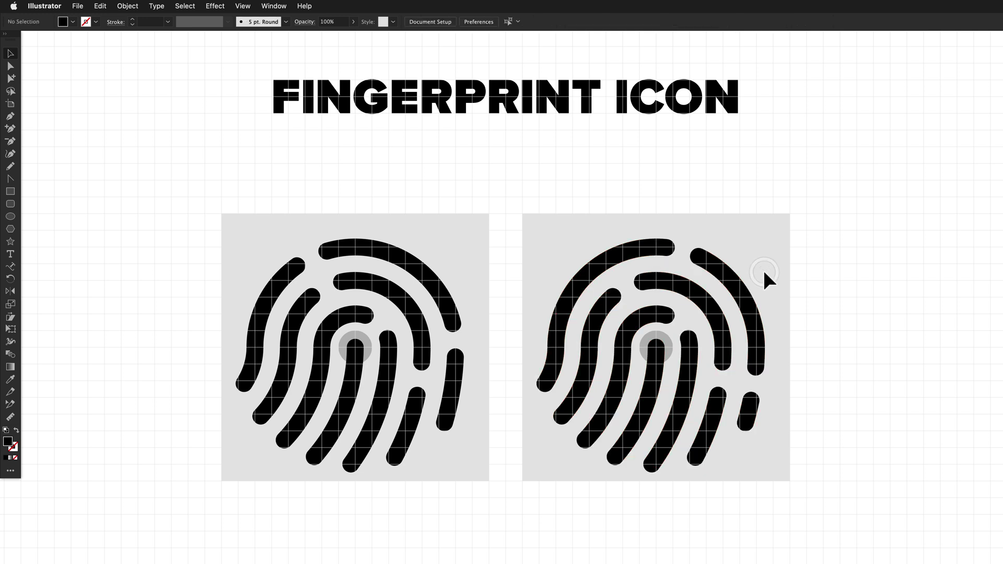